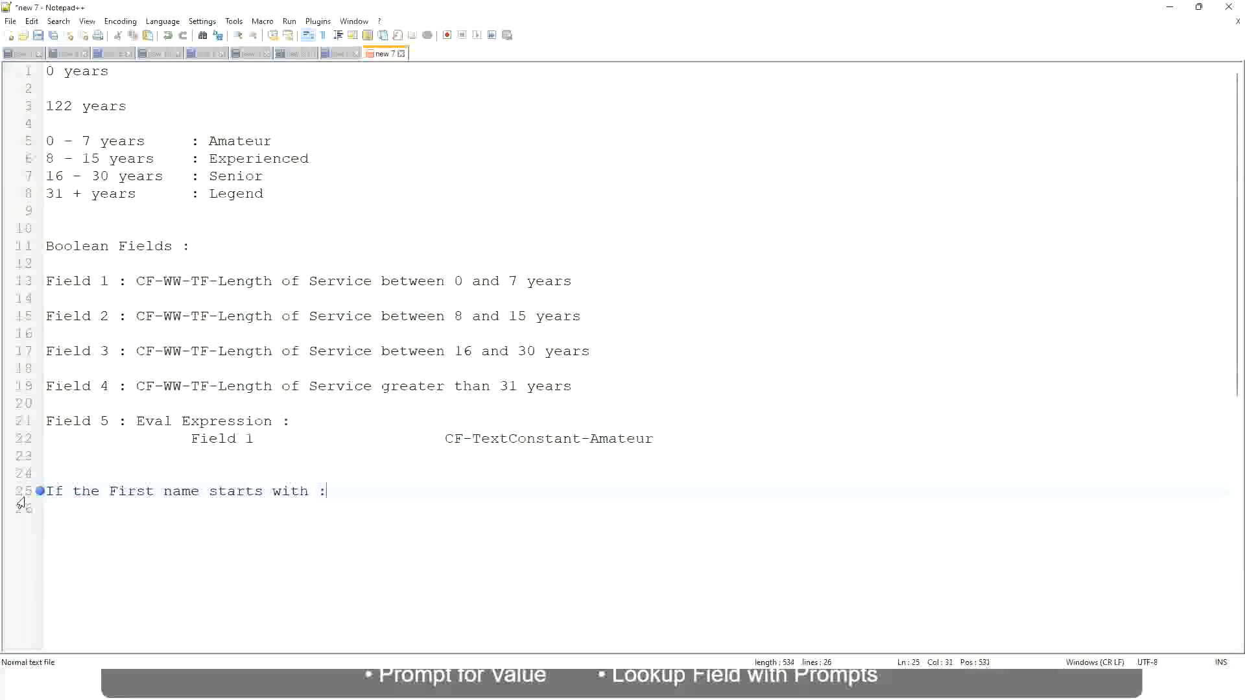
# Step: Complete the first-name condition on line 25 with the range "A - G :" and the result A Listers
pyautogui.write('A - ')
pyautogui.write('G')
pyautogui.write(': ')
pyautogui.write('A ll')
pyautogui.press('BackSpace')
pyautogui.press('BackSpace')
pyautogui.write('Listers')
pyautogui.press('BackSpace')
# Step: Enclose the A Listers result in double quotation marks
pyautogui.hotkey('ctrl', 'Left')
pyautogui.write('""')
pyautogui.press('Right')
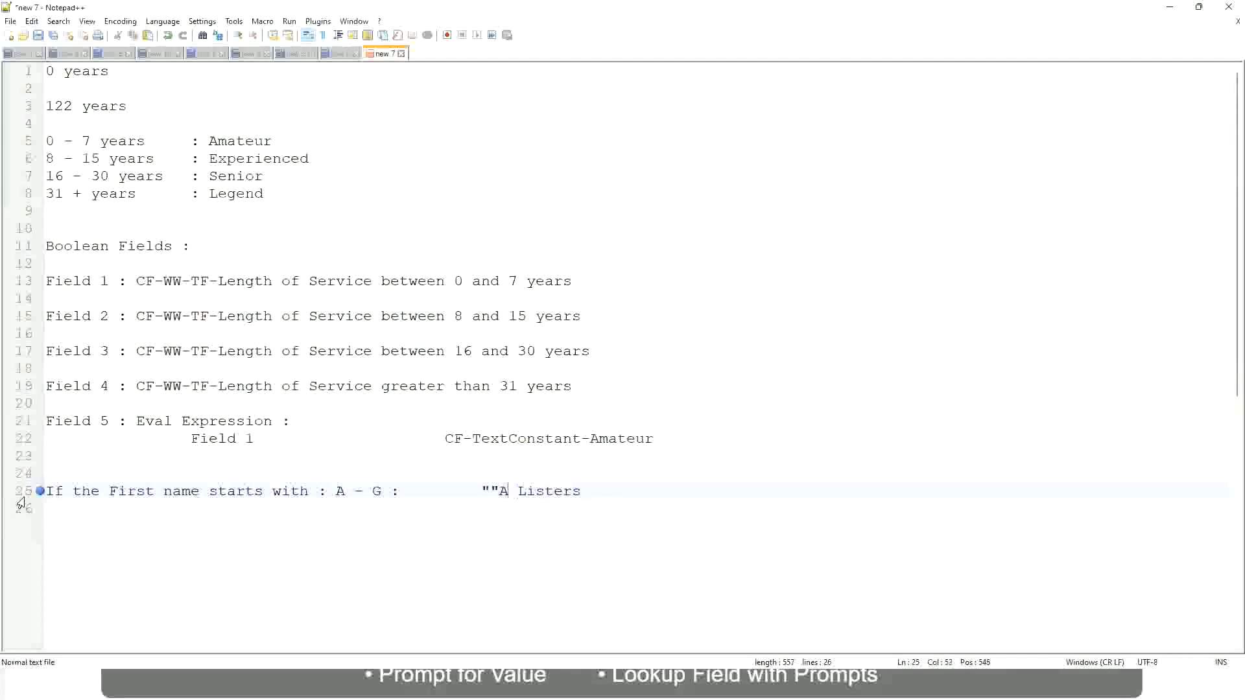
pyautogui.press('BackSpace')
pyautogui.press('Right')
pyautogui.press('Right')
pyautogui.press('Right')
pyautogui.press('Right')
pyautogui.press('Right')
pyautogui.press('Right')
pyautogui.press('Right')
pyautogui.press('Right')
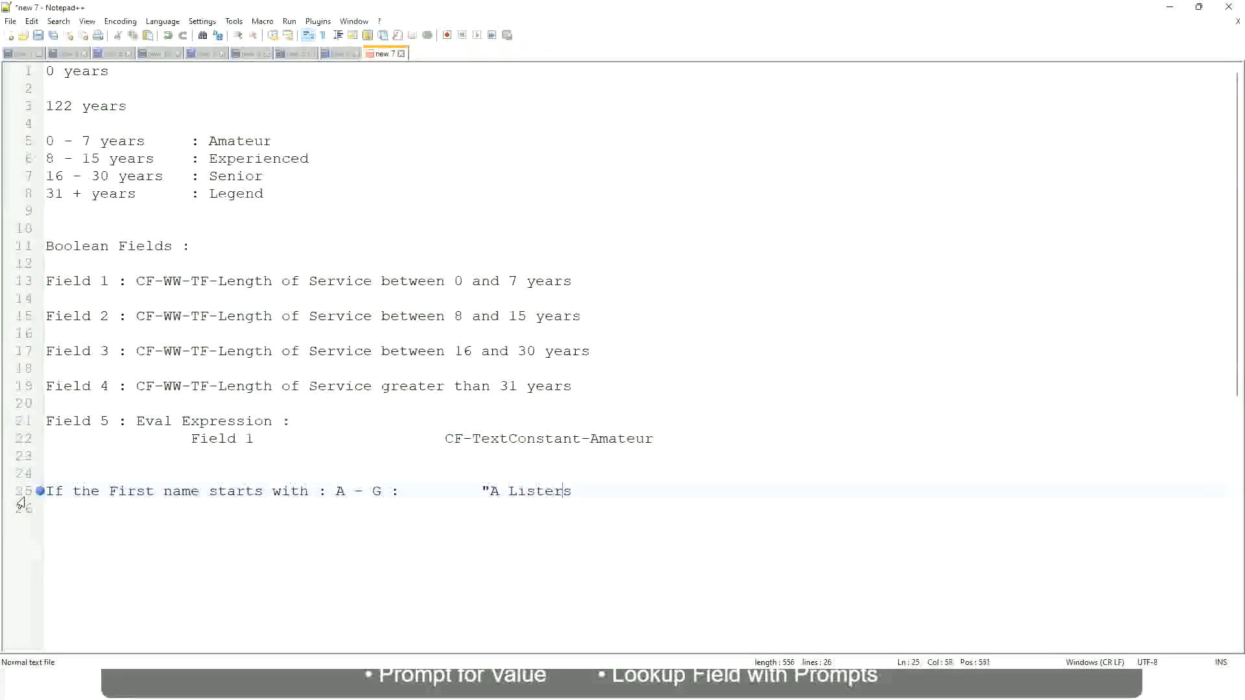
pyautogui.press('Return')
pyautogui.write('"')
pyautogui.press('BackSpace')
pyautogui.press('BackSpace')
pyautogui.write('"')
pyautogui.press('Delete')
# Step: Add a second first-name rule for "H - P" with the result "His Majesty", aligned under the first rule
pyautogui.press('Return')
pyautogui.write('H -')
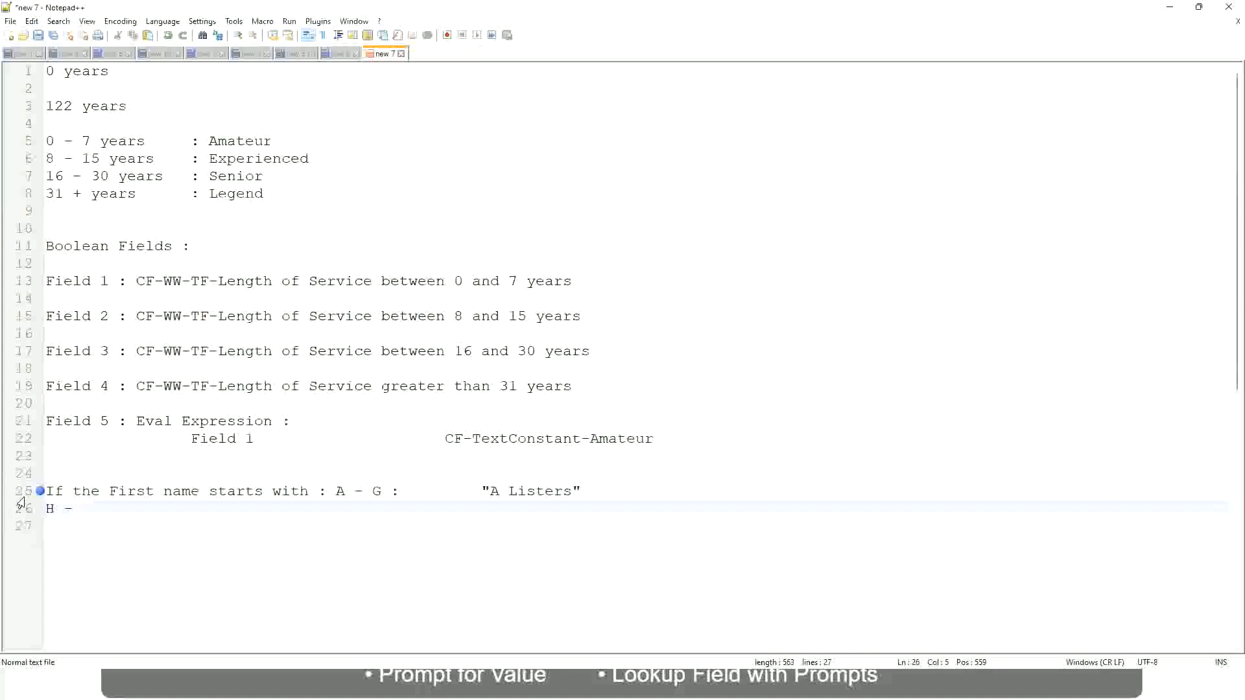
pyautogui.write('P')
pyautogui.press('Tab')
pyautogui.press('Tab')
pyautogui.press('Tab')
pyautogui.press('Tab')
pyautogui.press('Tab')
pyautogui.press('Tab')
pyautogui.press('Tab')
pyautogui.press('Tab')
pyautogui.press('Tab')
pyautogui.write(':')
pyautogui.press('Tab')
pyautogui.press('Tab')
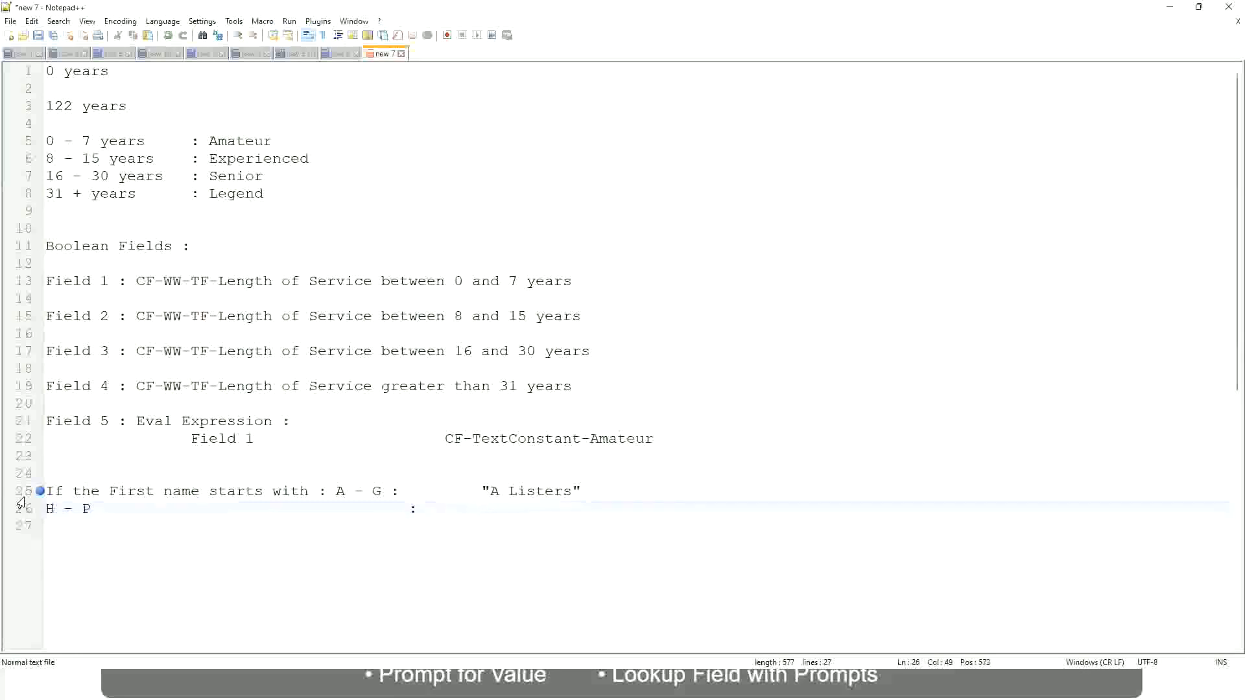
pyautogui.write('"His Majesty')
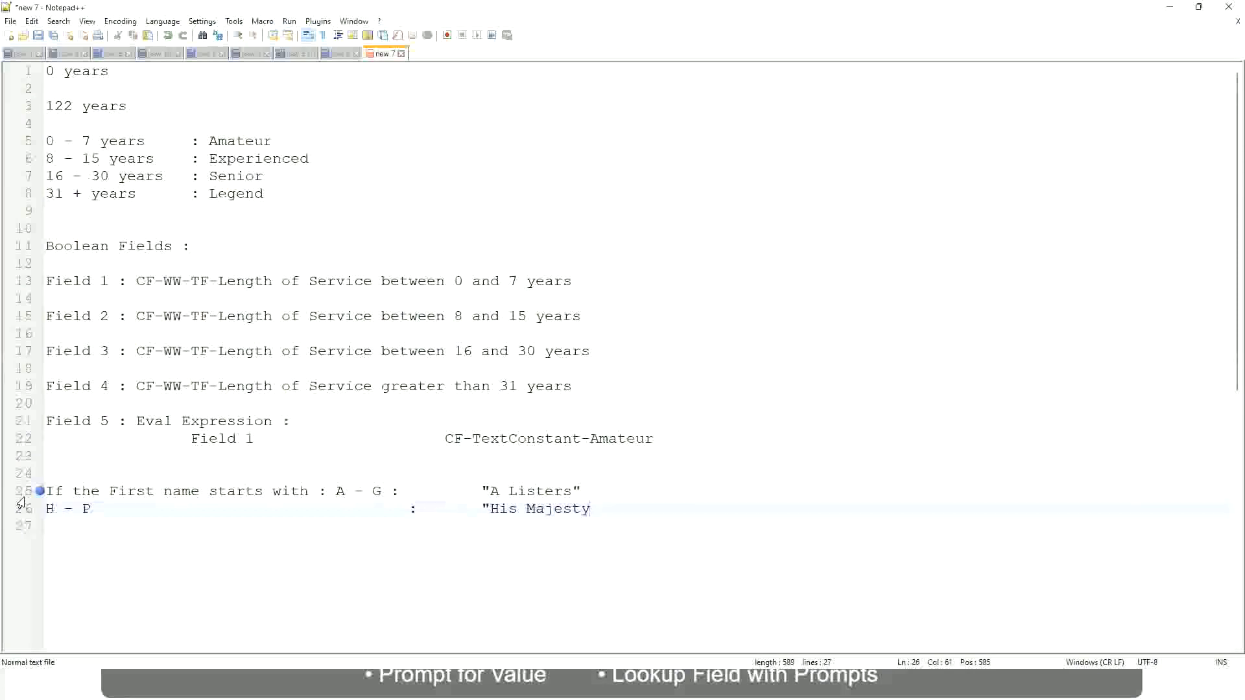
pyautogui.write('""')
pyautogui.press('BackSpace')
pyautogui.press('BackSpace')
# Step: Add a third first-name rule for "L - Z" with the result "Lords", aligned under the rules above
pyautogui.press('Return')
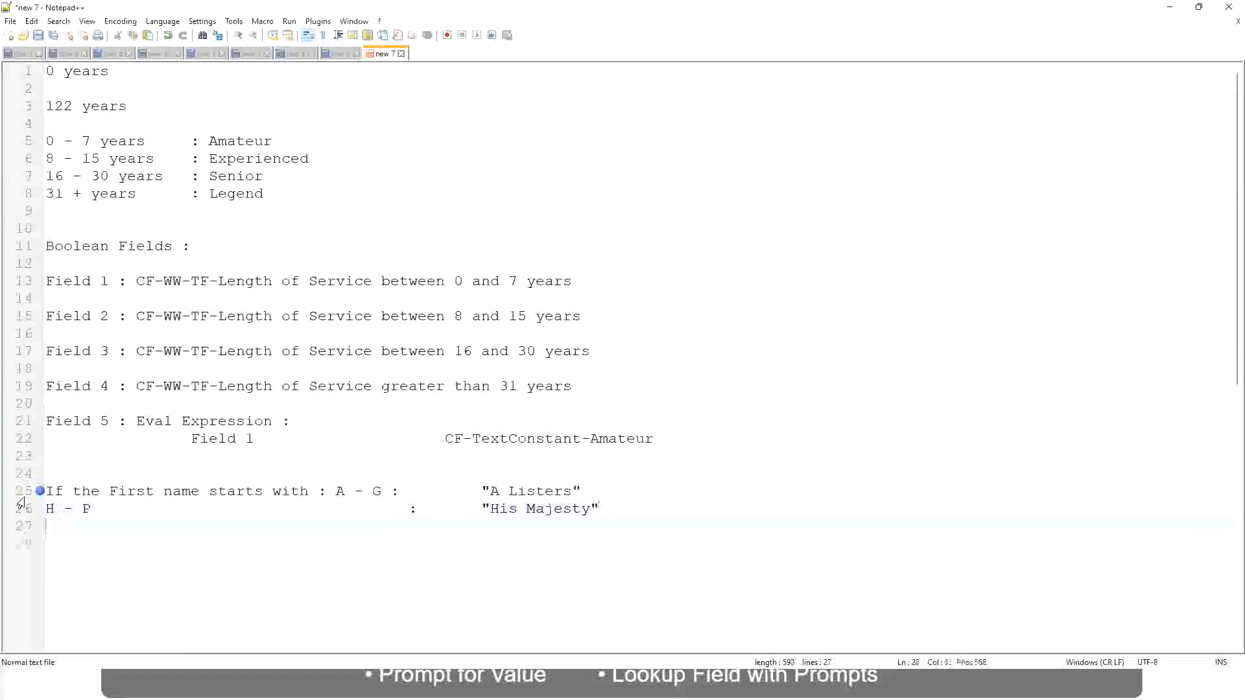
pyautogui.write('I')
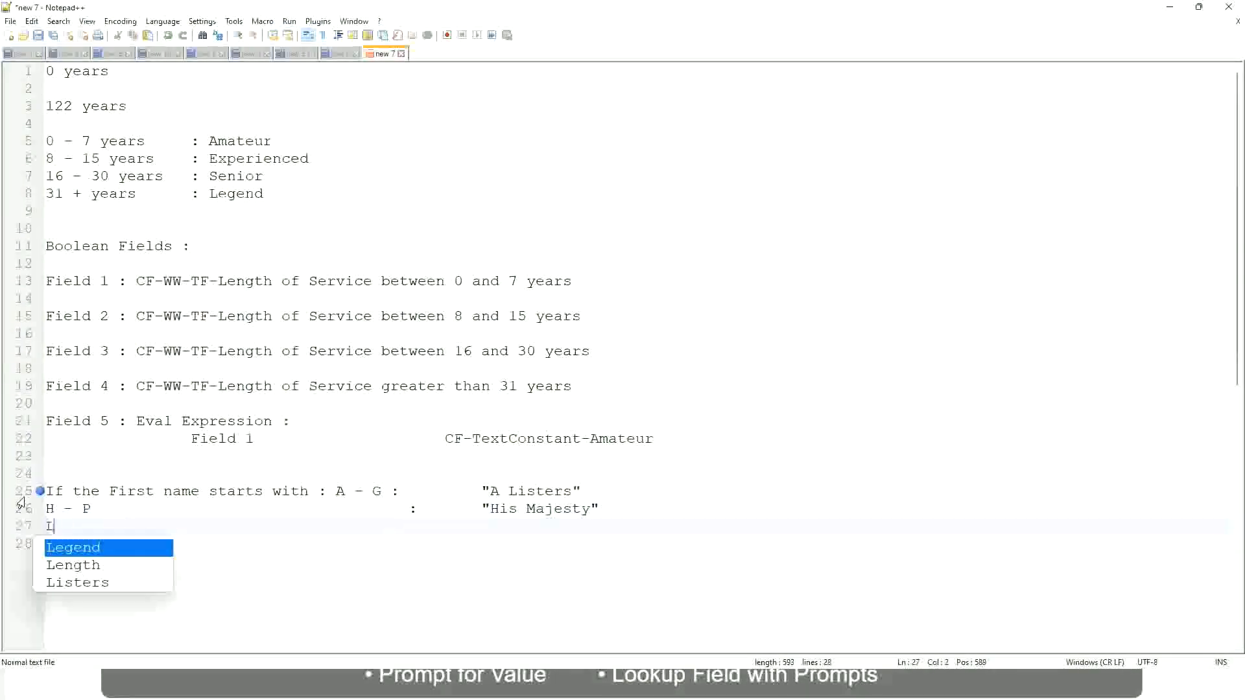
pyautogui.write(' - Z')
pyautogui.press('Tab')
pyautogui.press('Tab')
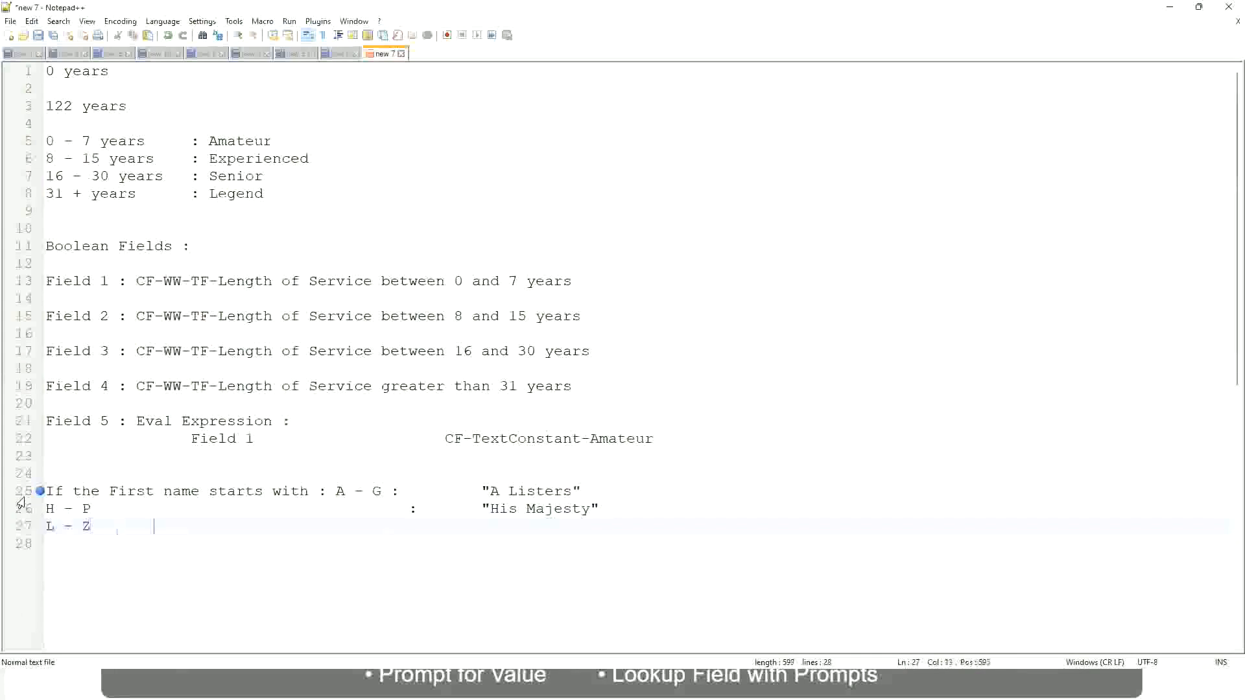
pyautogui.press('Tab')
pyautogui.press('Tab')
pyautogui.write(':       "Lords"')
pyautogui.press('Right')
# Step: Replace the three first-name rule lines with the word "If" to begin a new condition
pyautogui.moveTo(540, 526); pyautogui.dragTo(594, 488)
pyautogui.click(510, 490)
pyautogui.click(561, 512)
pyautogui.moveTo(572, 526); pyautogui.dragTo(43, 493)
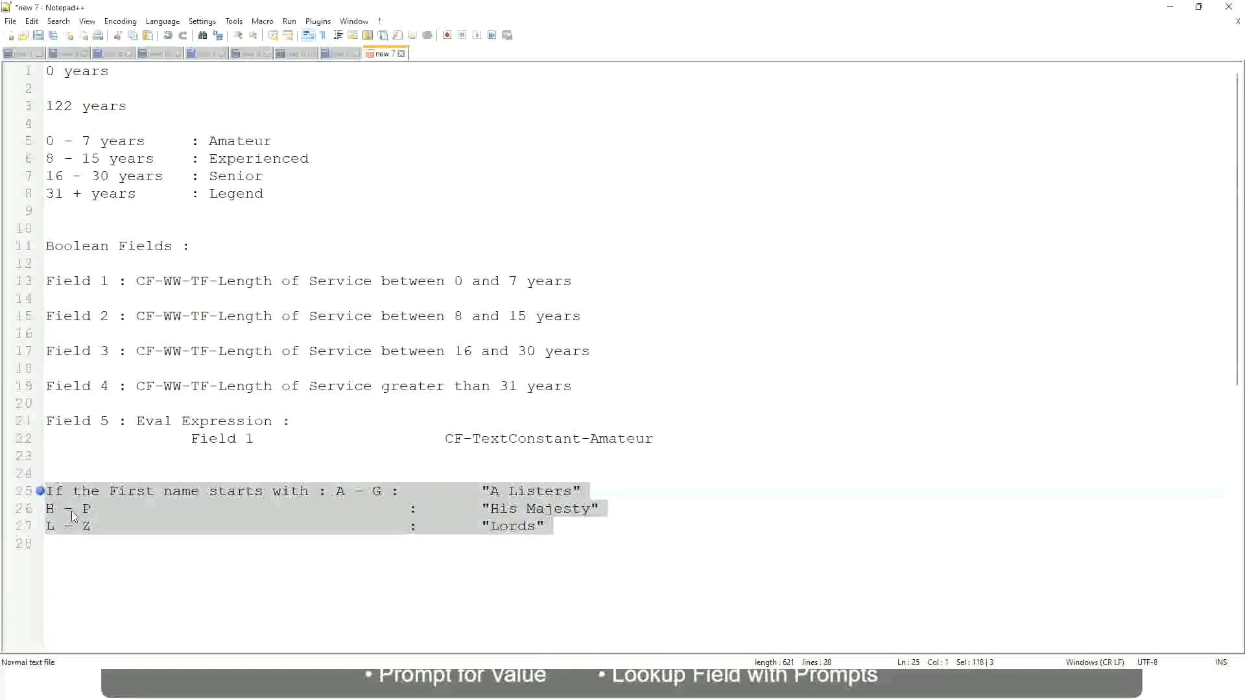
pyautogui.write('If')
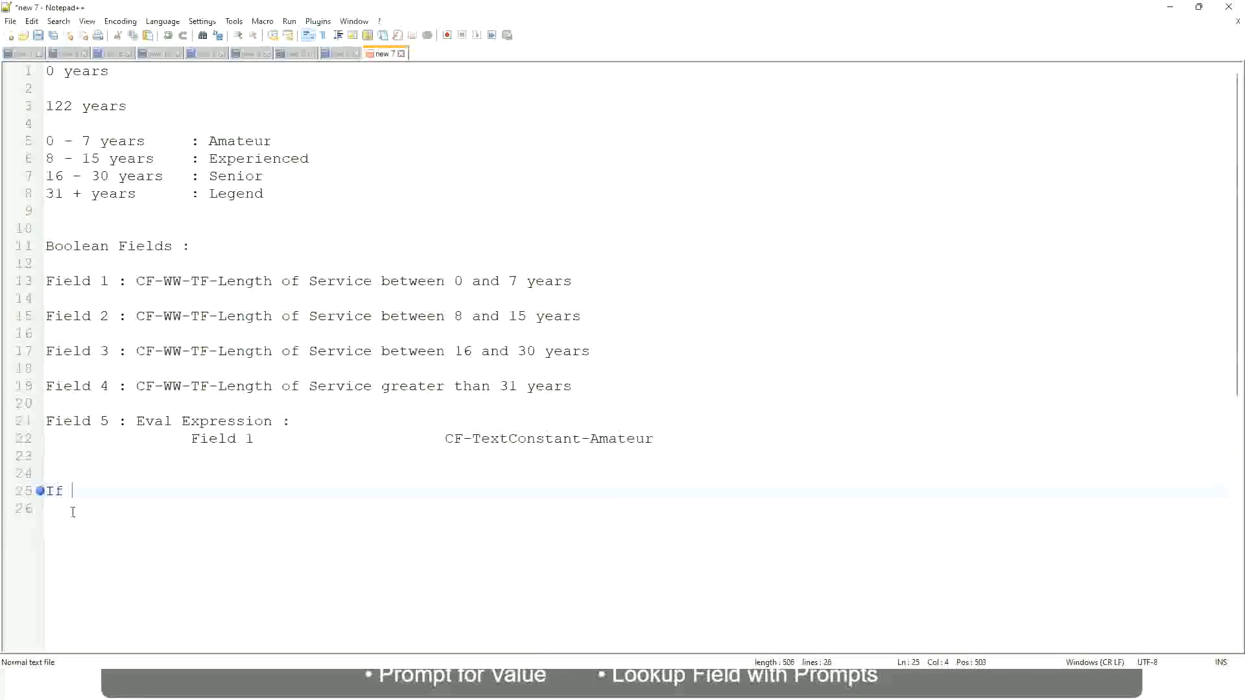
pyautogui.write(' Prior E')
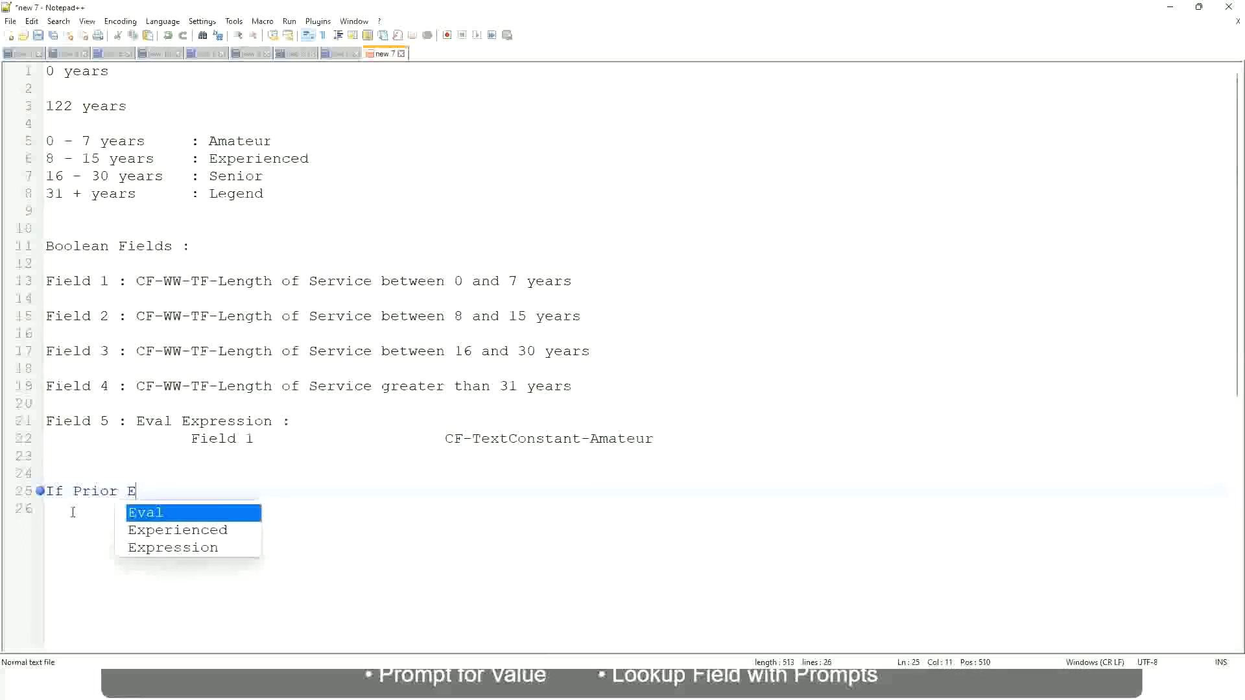
pyautogui.write('xperience')
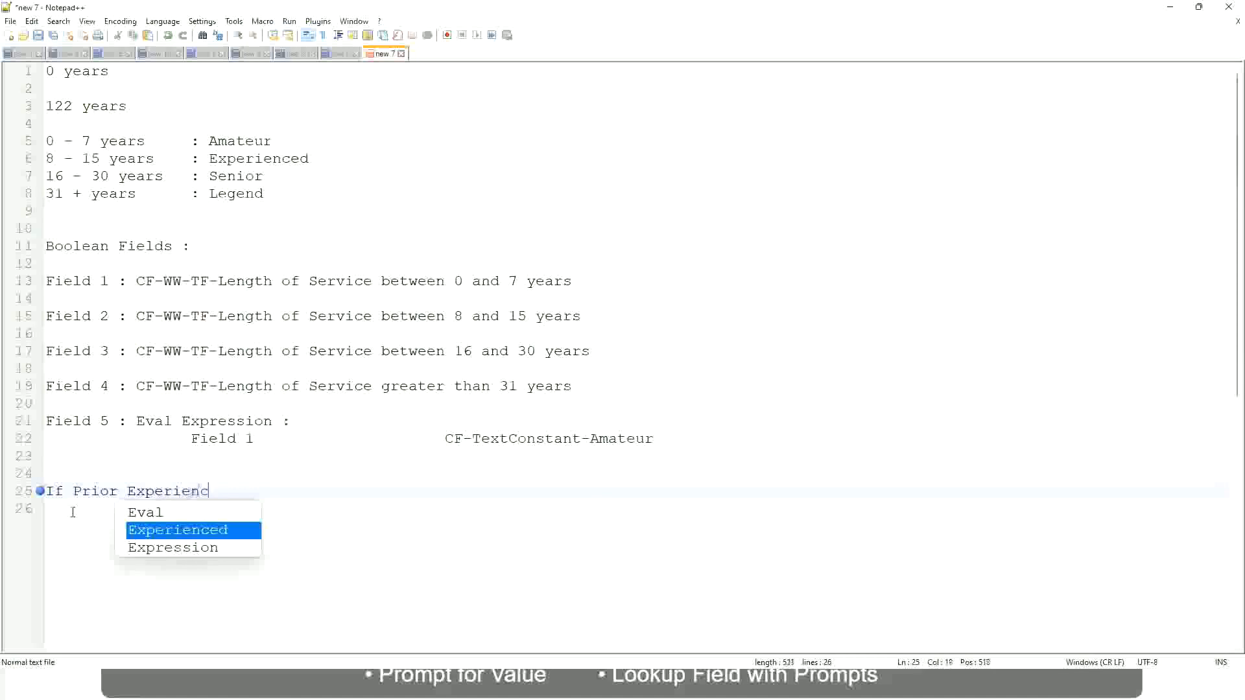
pyautogui.press('BackSpace')
pyautogui.press('BackSpace')
pyautogui.press('BackSpace')
pyautogui.press('BackSpace')
pyautogui.press('BackSpace')
pyautogui.press('BackSpace')
pyautogui.press('BackSpace')
pyautogui.press('BackSpace')
pyautogui.press('BackSpace')
pyautogui.press('BackSpace')
pyautogui.press('BackSpace')
pyautogui.press('BackSpace')
pyautogui.press('BackSpace')
pyautogui.press('BackSpace')
pyautogui.press('BackSpace')
pyautogui.press('BackSpace')
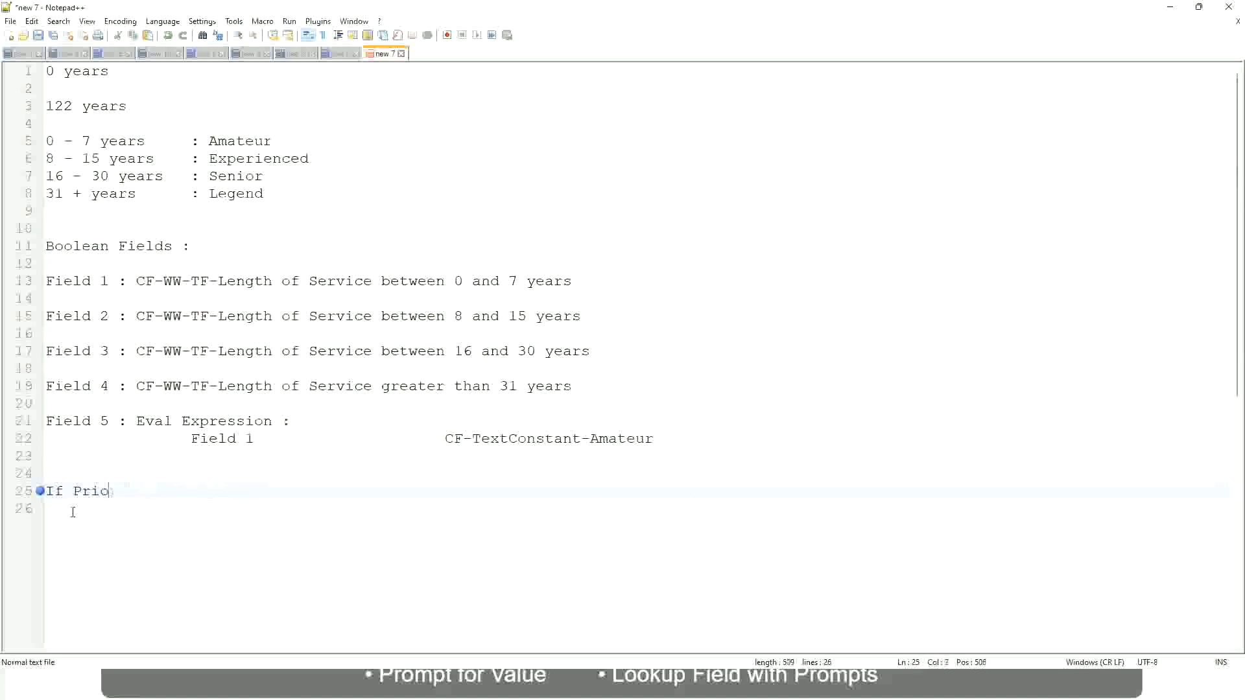
pyautogui.write('Job Profile is ')
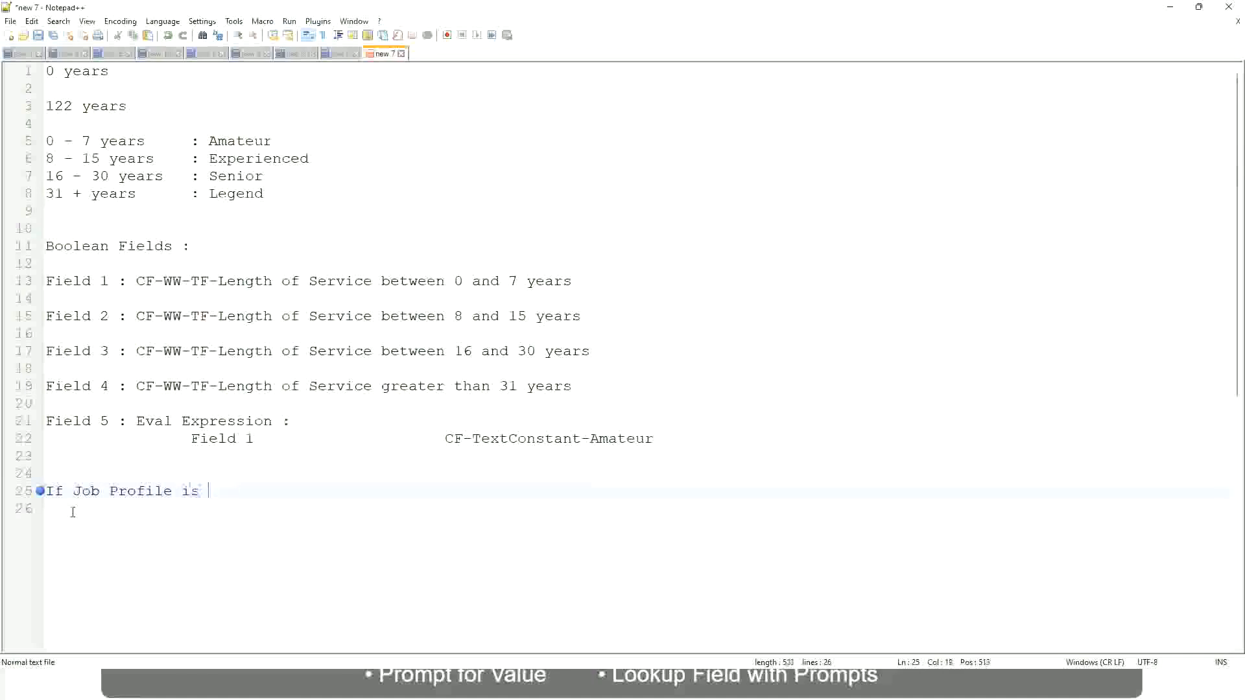
pyautogui.write(': Manager')
pyautogui.press('BackSpace')
pyautogui.press('BackSpace')
pyautogui.press('BackSpace')
pyautogui.press('BackSpace')
pyautogui.press('BackSpace')
pyautogui.press('BackSpace')
pyautogui.press('BackSpace')
pyautogui.press('BackSpace')
pyautogui.press('BackSpace')
pyautogui.press('BackSpace')
pyautogui.press('BackSpace')
pyautogui.press('BackSpace')
pyautogui.press('BackSpace')
pyautogui.press('BackSpace')
pyautogui.press('BackSpace')
pyautogui.press('BackSpace')
pyautogui.press('BackSpace')
pyautogui.press('BackSpace')
pyautogui.press('BackSpace')
pyautogui.press('BackSpace')
# Step: Continue line 25 so the condition reads "If Management Level is Manager or Above"
pyautogui.write('Manage')
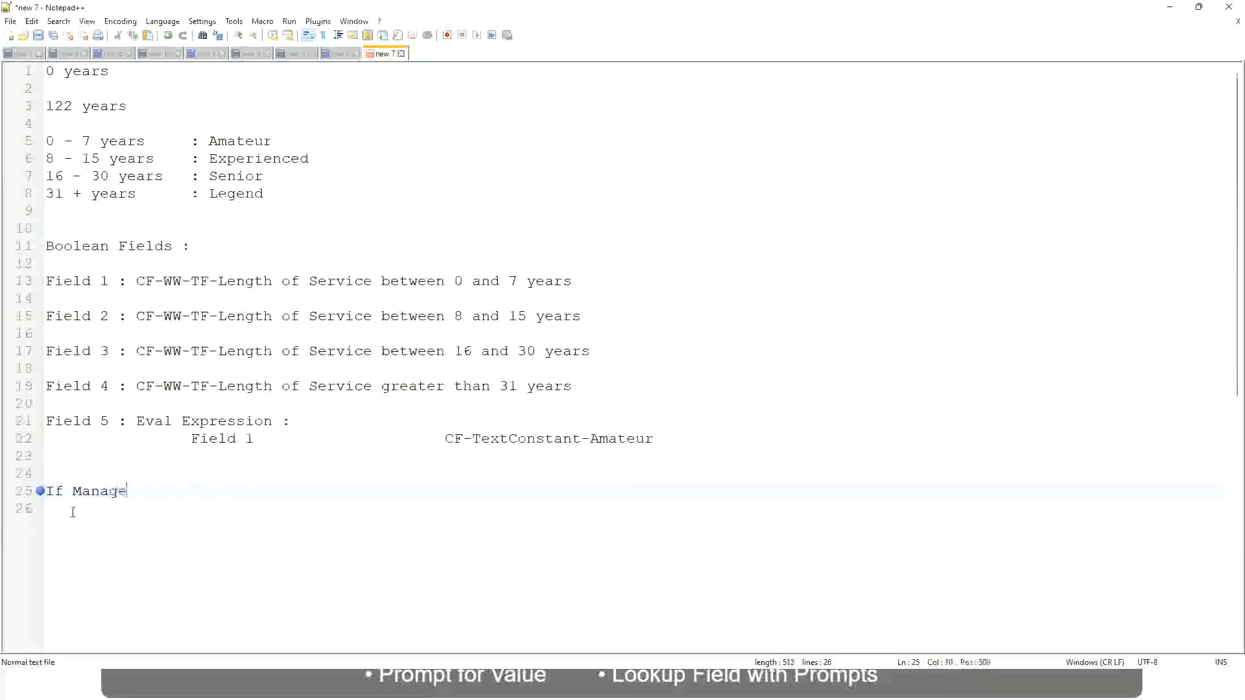
pyautogui.write('ment Level is Manager ')
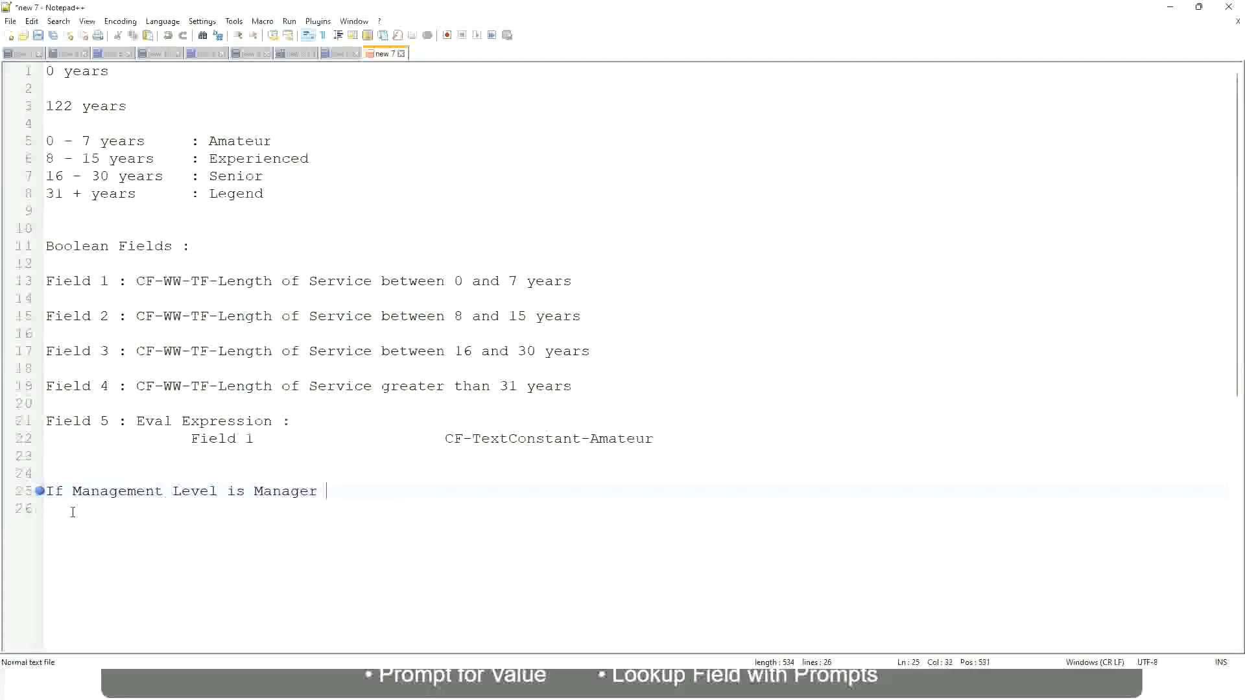
pyautogui.write('or Above')
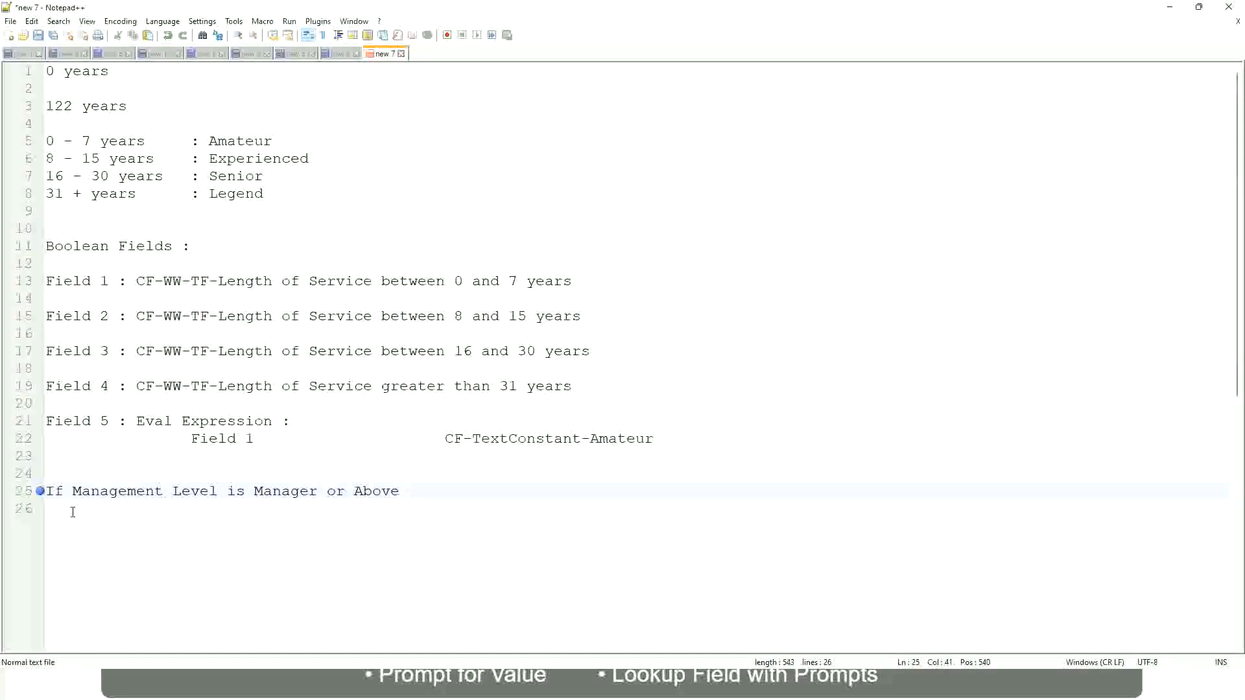
# Step: Add the result "Proposed Allowance Plan : Car Allowance" on the same line, spaced out from the condition
pyautogui.press('Tab')
pyautogui.press('Tab')
pyautogui.press('Tab')
pyautogui.press('Tab')
pyautogui.press('Tab')
pyautogui.write('Proposed')
pyautogui.write('Allowance ')
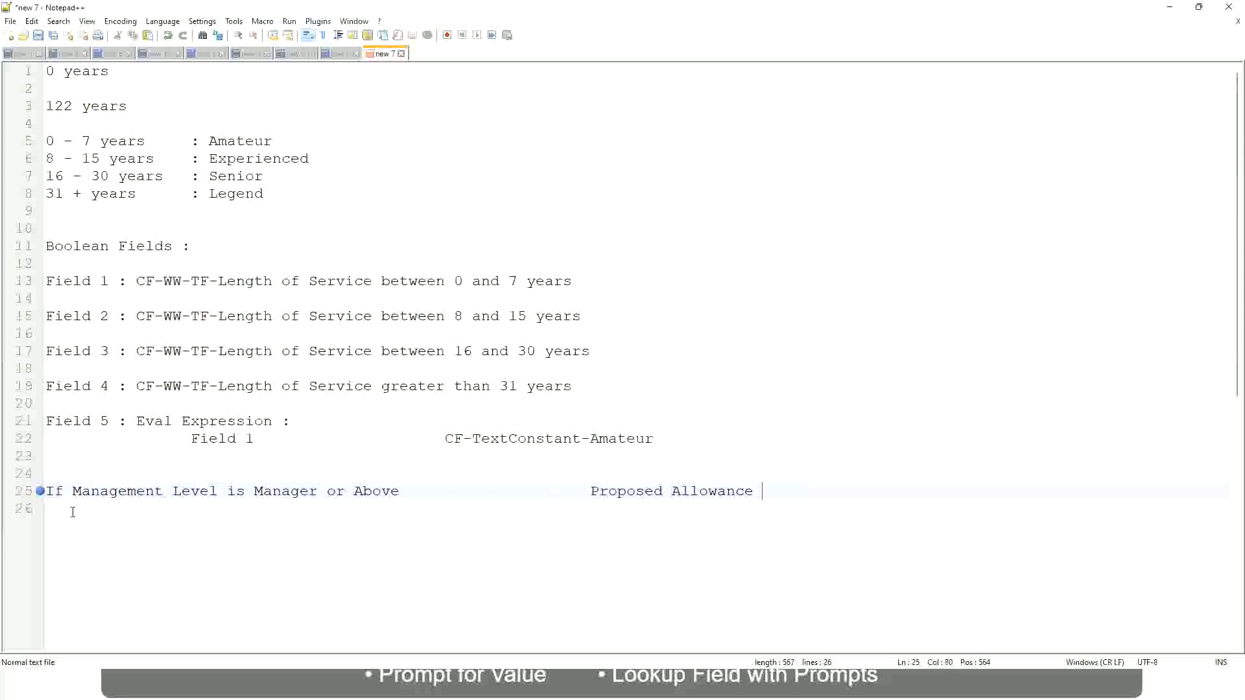
pyautogui.write('Plan')
pyautogui.write(': Car Allowance')
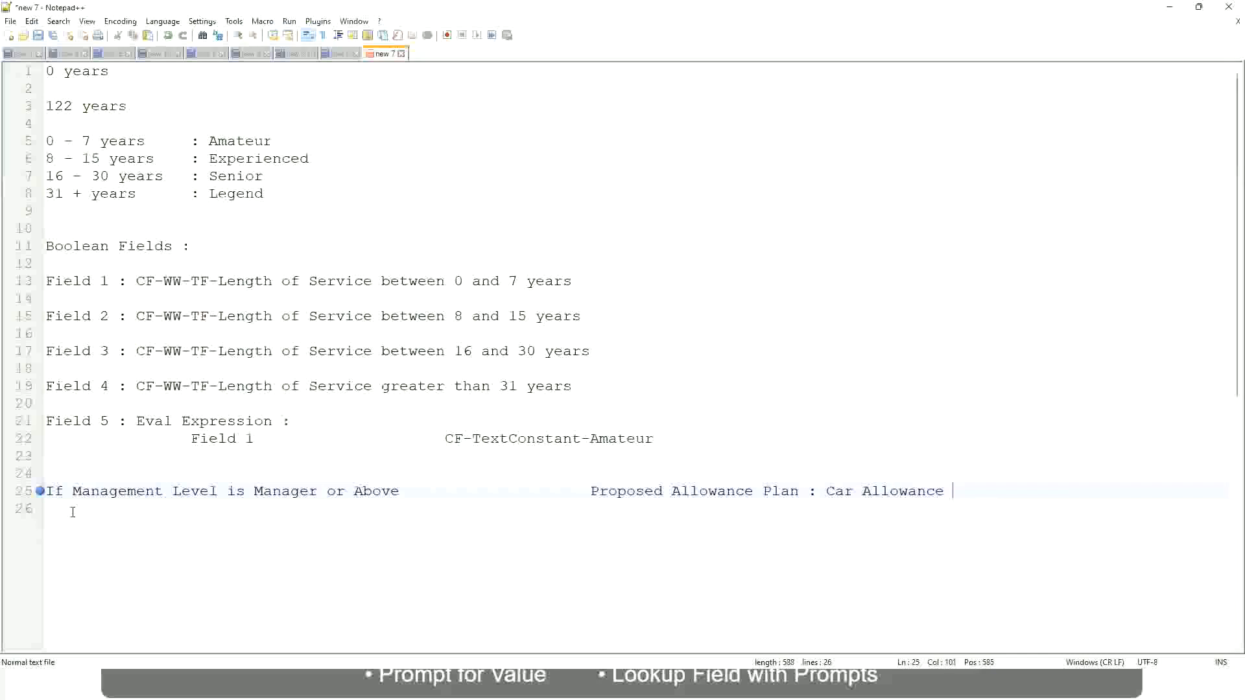
# Step: Start a second line with "If Management Level is" and remove "or Above" from the Manager condition
pyautogui.press('Return')
pyautogui.write('If Management Level is')
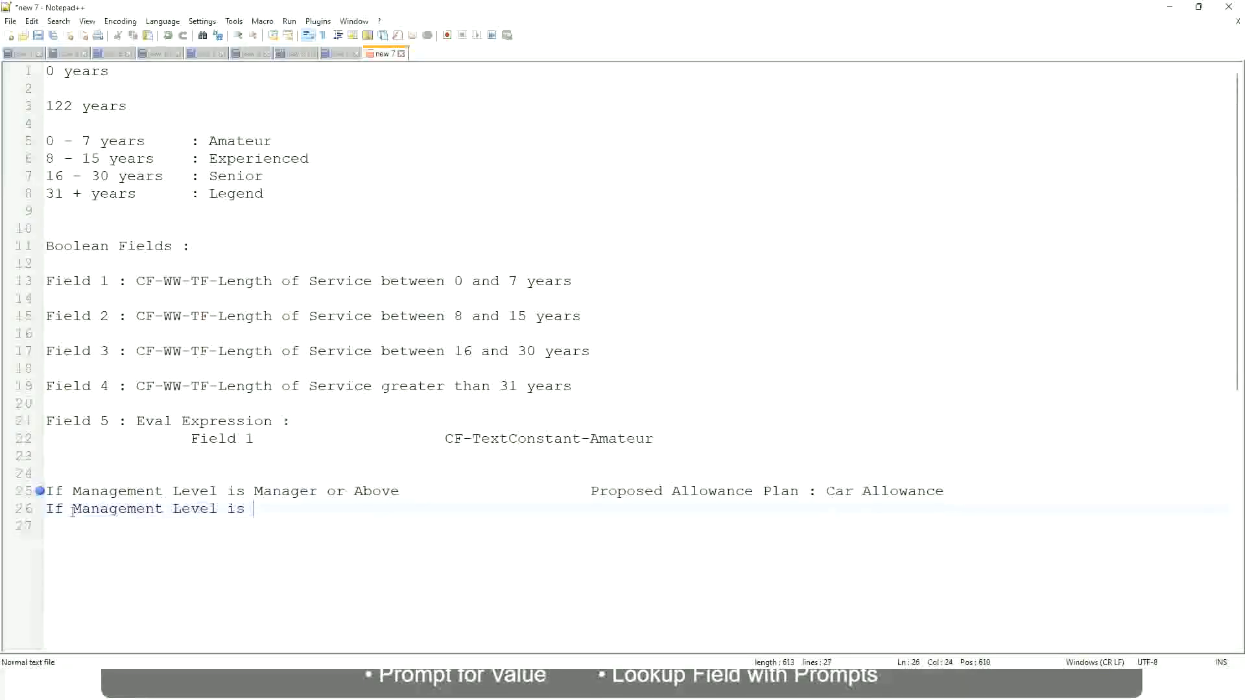
pyautogui.press('Up')
pyautogui.press('Right')
pyautogui.press('Right')
pyautogui.press('Right')
pyautogui.press('Right')
pyautogui.press('Right')
pyautogui.press('Right')
pyautogui.press('Right')
pyautogui.hotkey('shift', 'Right')
pyautogui.hotkey('shift', 'Right')
pyautogui.hotkey('shift', 'Right')
pyautogui.hotkey('shift', 'Right')
pyautogui.hotkey('shift', 'Right')
pyautogui.hotkey('shift', 'Right')
pyautogui.hotkey('shift', 'Right')
pyautogui.hotkey('shift', 'Right')
pyautogui.hotkey('shift', 'Right')
pyautogui.press('Delete')
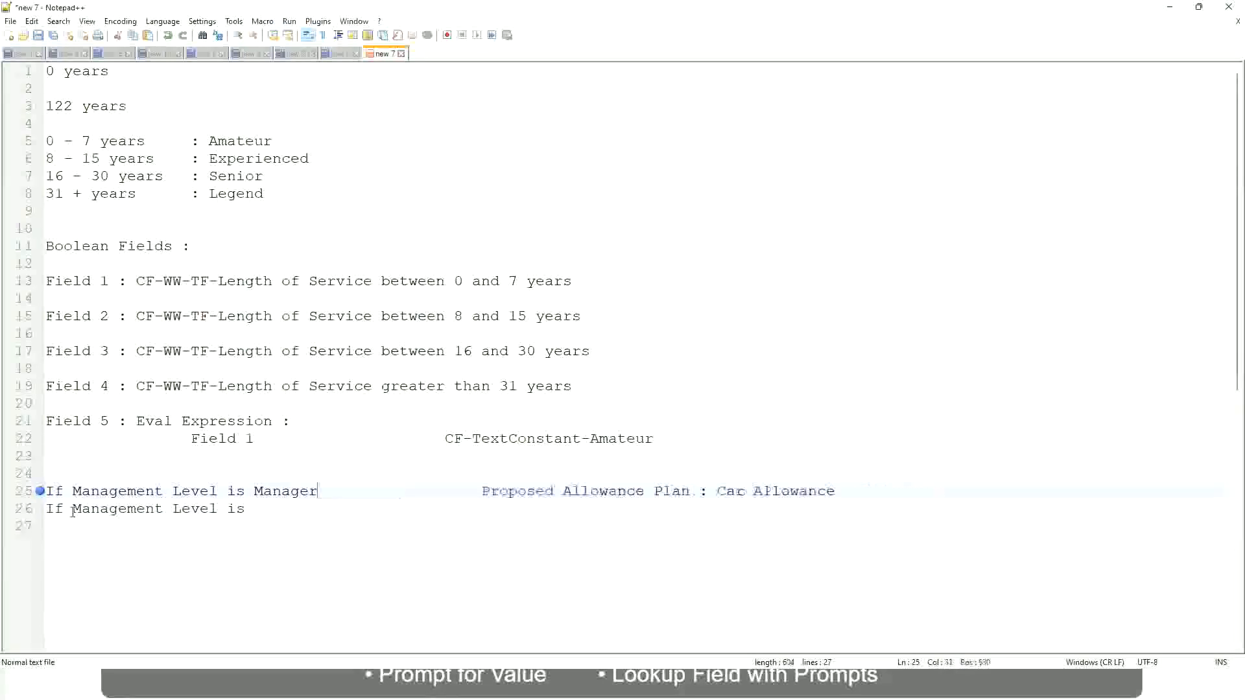
# Step: Complete the second condition with Director and add the result "Executive Allowance", aligned with the result above
pyautogui.press('Down')
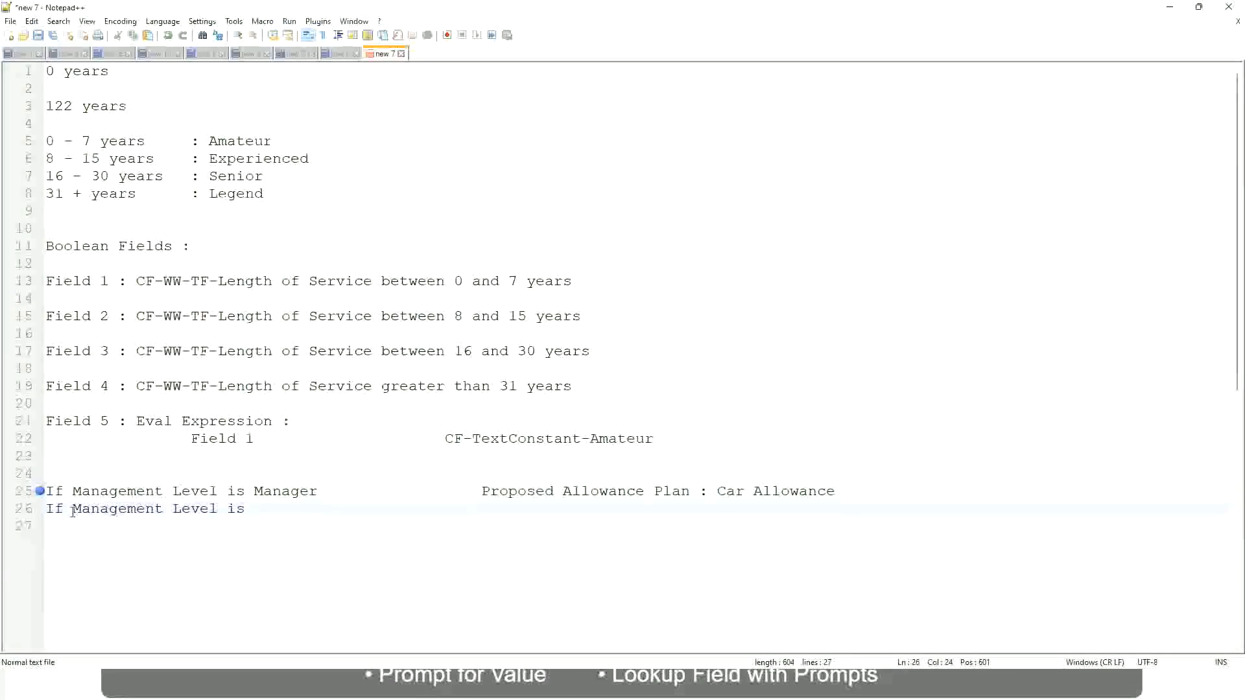
pyautogui.write('Director')
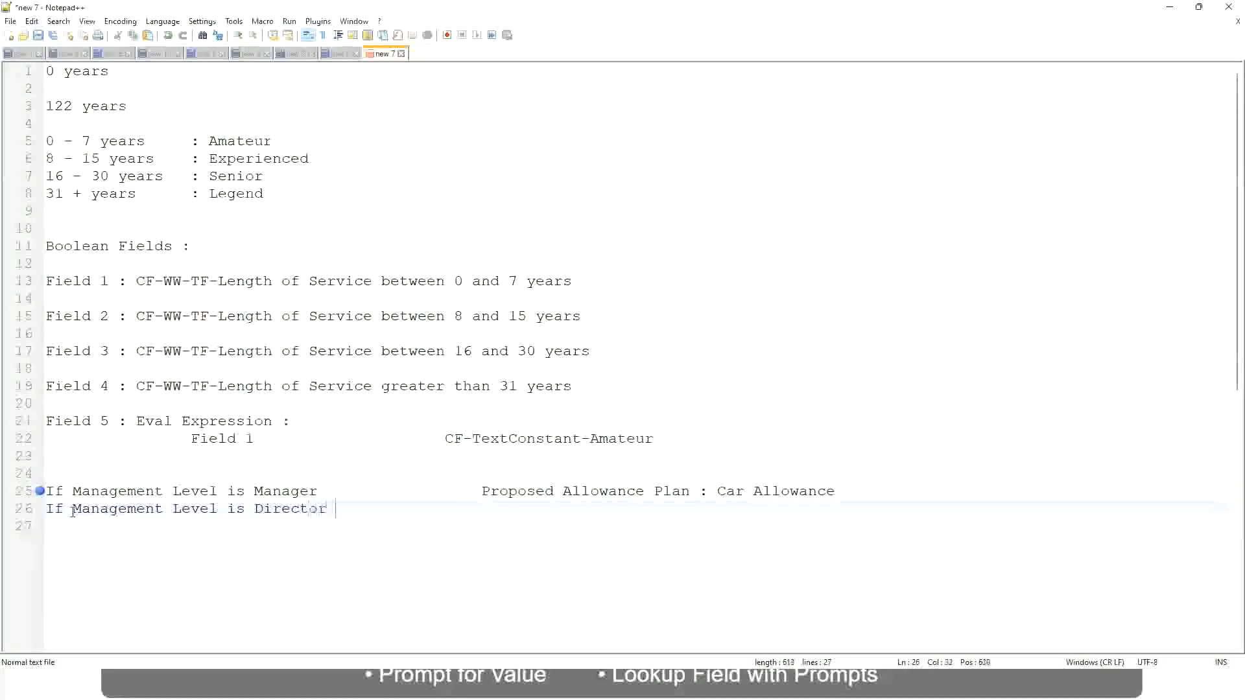
pyautogui.press('Tab')
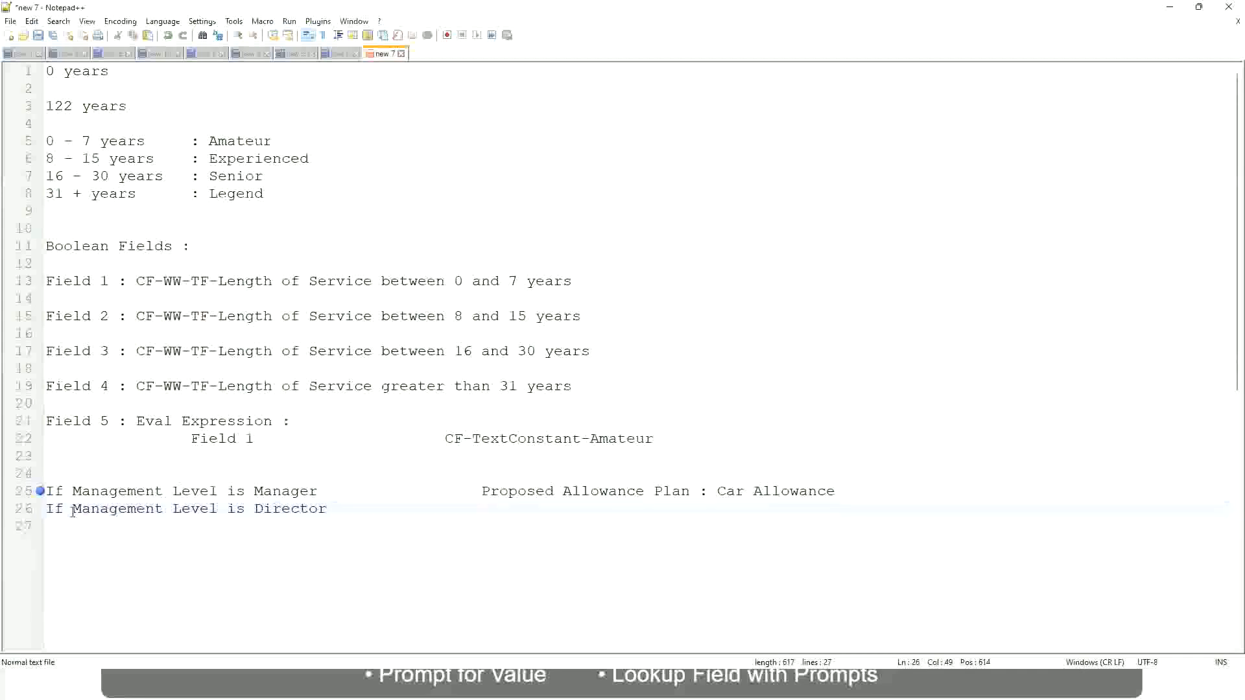
pyautogui.write('Executive ')
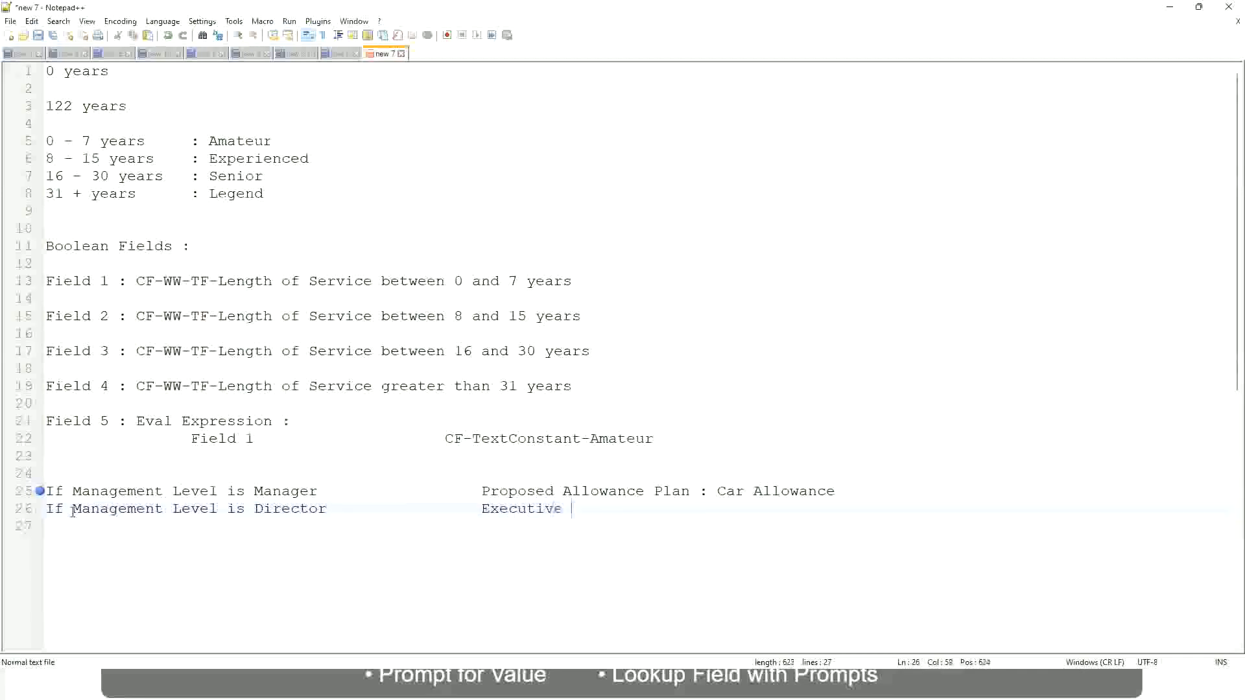
pyautogui.write('Allowance')
# Step: Add a third line with the condition "If Management Level is CEO"
pyautogui.press('Return')
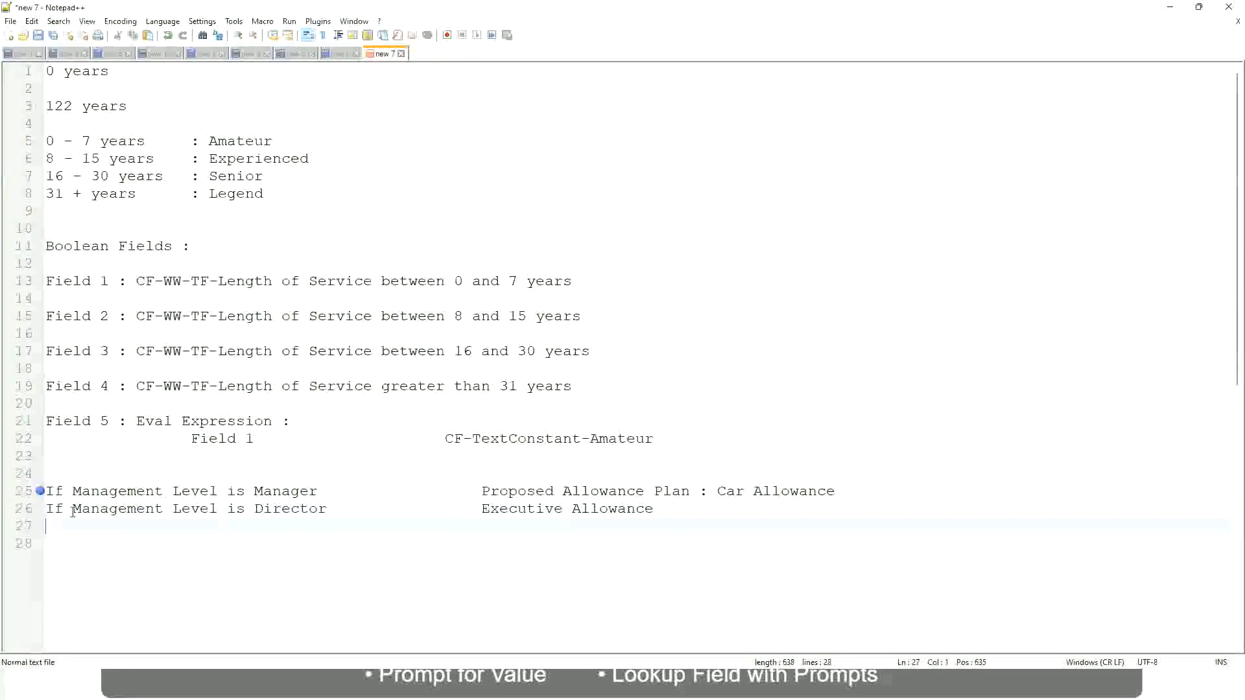
pyautogui.write('If Management')
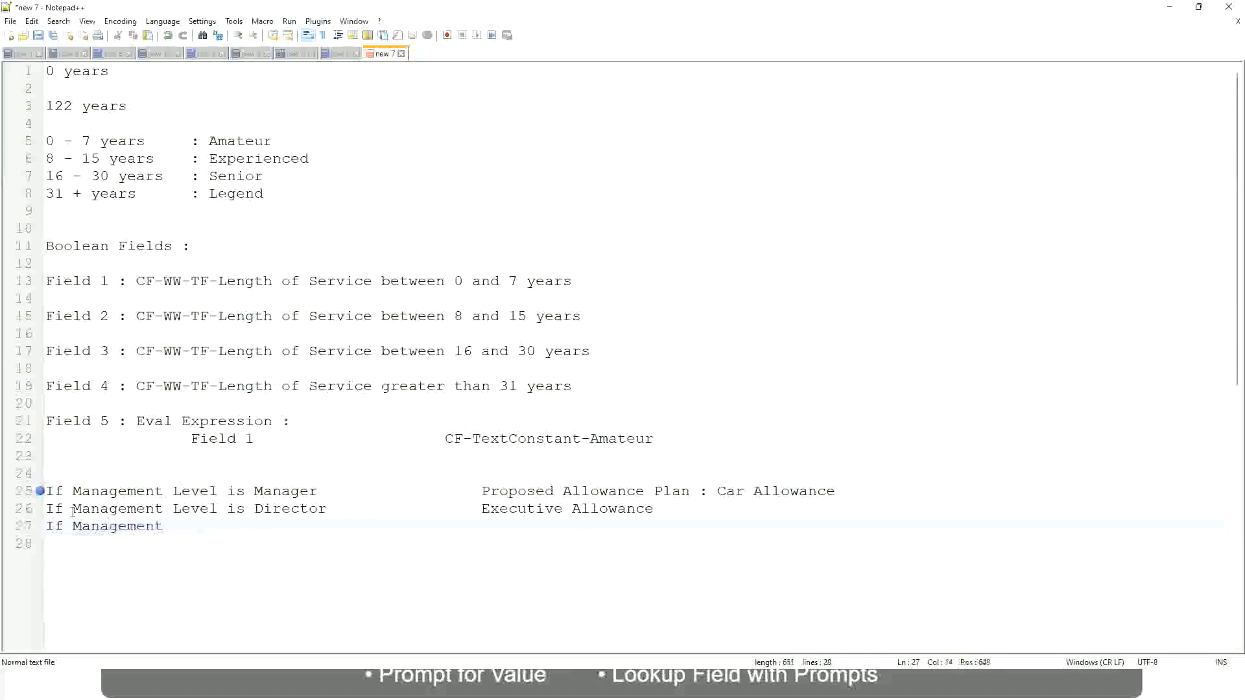
pyautogui.write(' Level is')
pyautogui.press('BackSpace')
pyautogui.press('BackSpace')
pyautogui.press('BackSpace')
pyautogui.write('le')
pyautogui.press('BackSpace')
pyautogui.press('BackSpace')
pyautogui.write('Le')
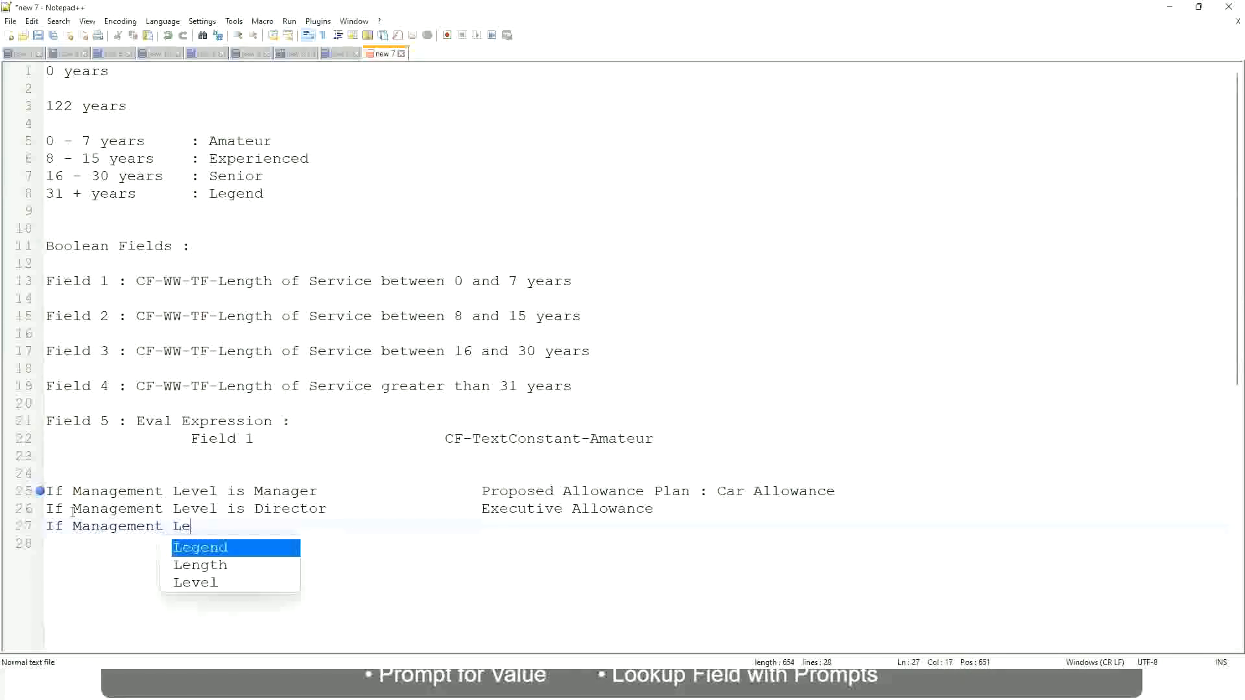
pyautogui.press('Down')
pyautogui.press('Down')
pyautogui.press('Return')
pyautogui.write('is ')
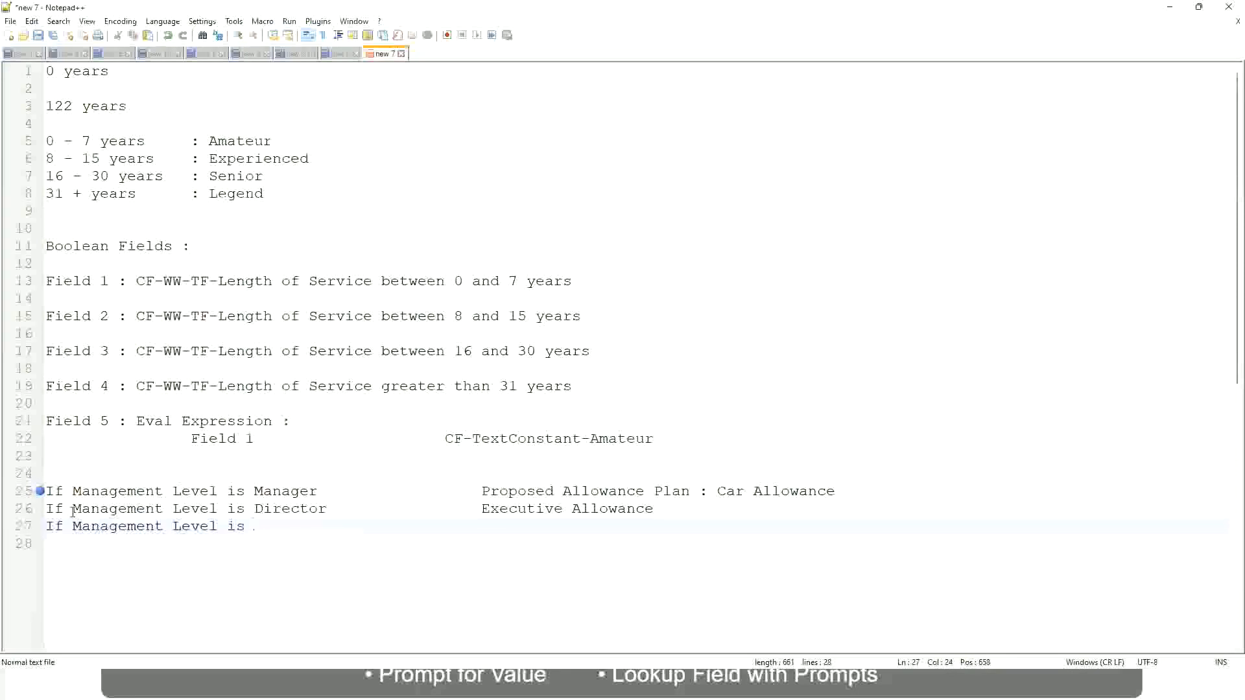
pyautogui.write('CEO')
# Step: Give the CEO condition the result "CEO Allowance", aligned with the results above
pyautogui.press('Tab')
pyautogui.press('Tab')
pyautogui.press('Tab')
pyautogui.press('Tab')
pyautogui.write('CEO Allowance')
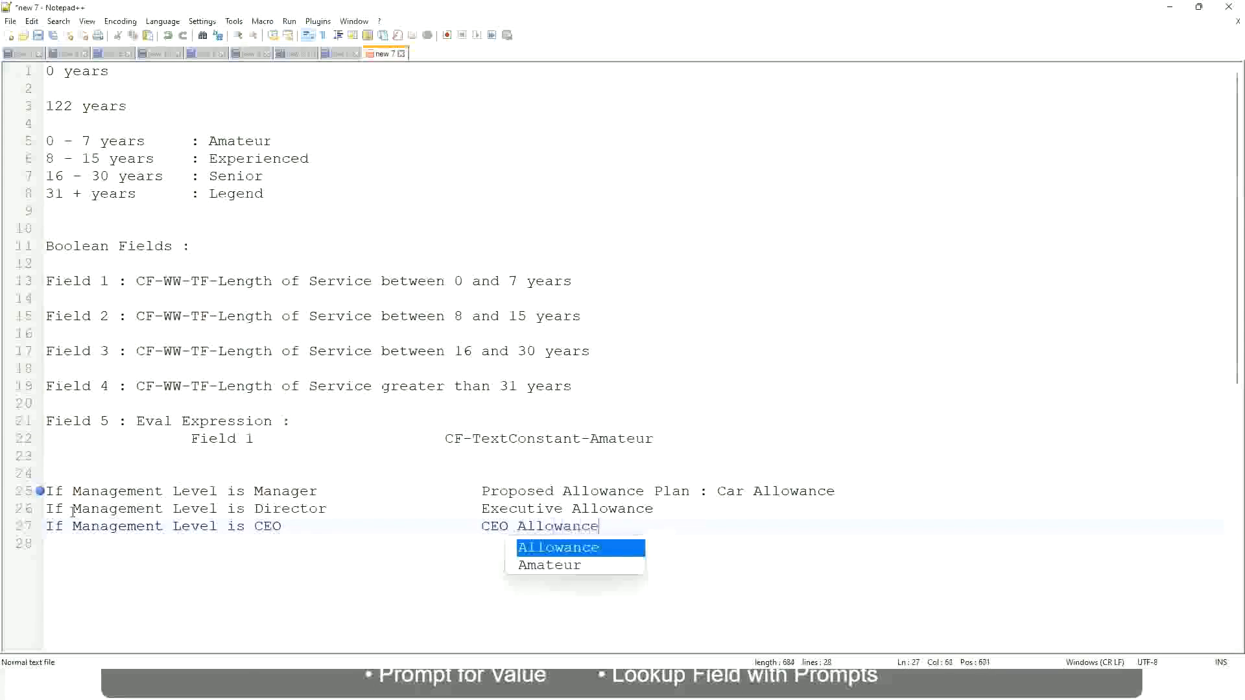
pyautogui.press('Escape')
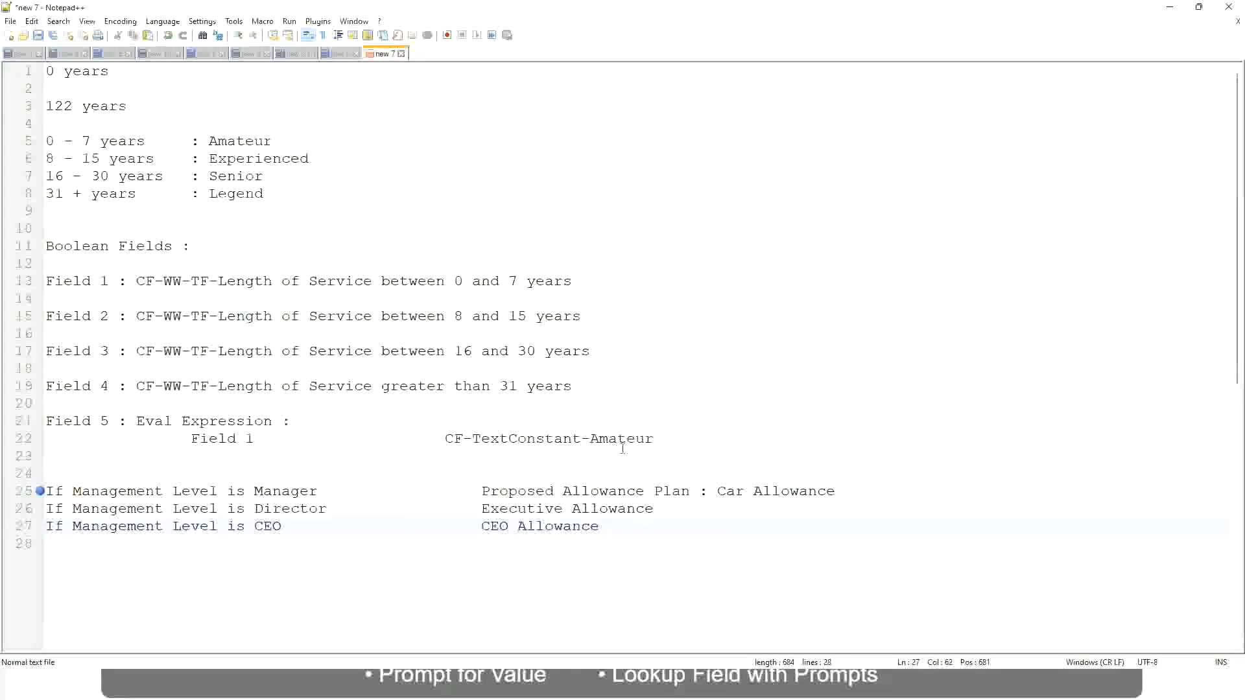
pyautogui.click(717, 491)
pyautogui.moveTo(717, 491); pyautogui.dragTo(837, 488)
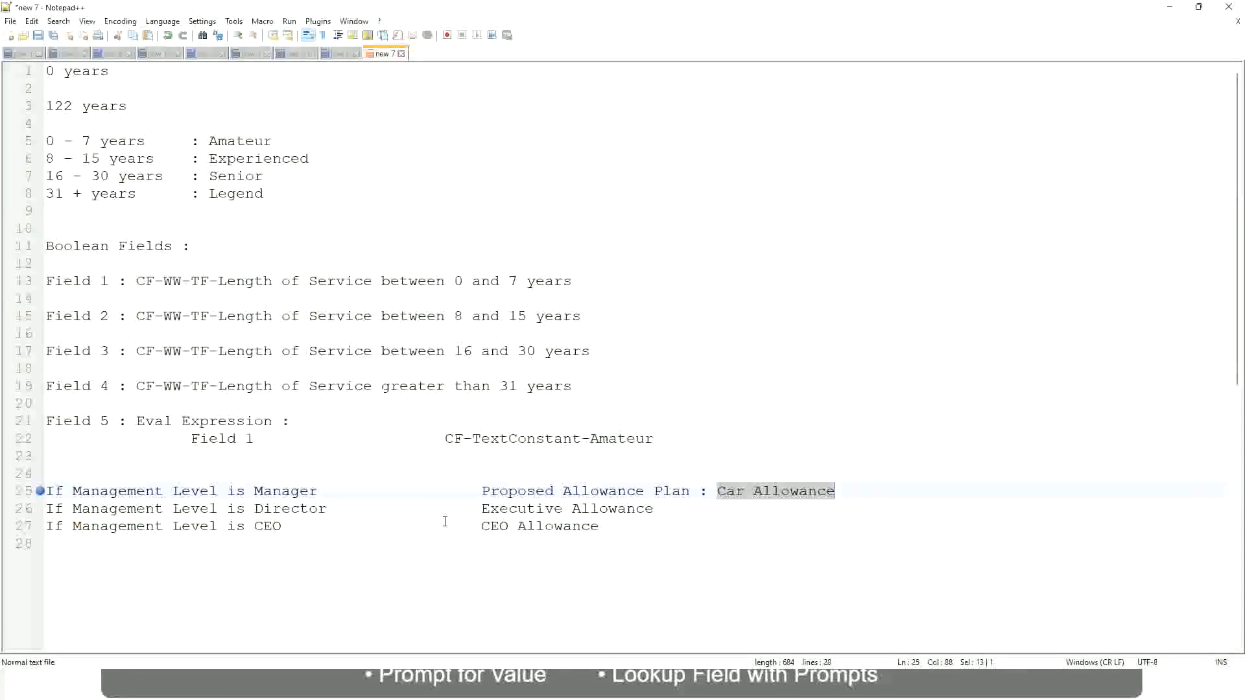
pyautogui.click(579, 492)
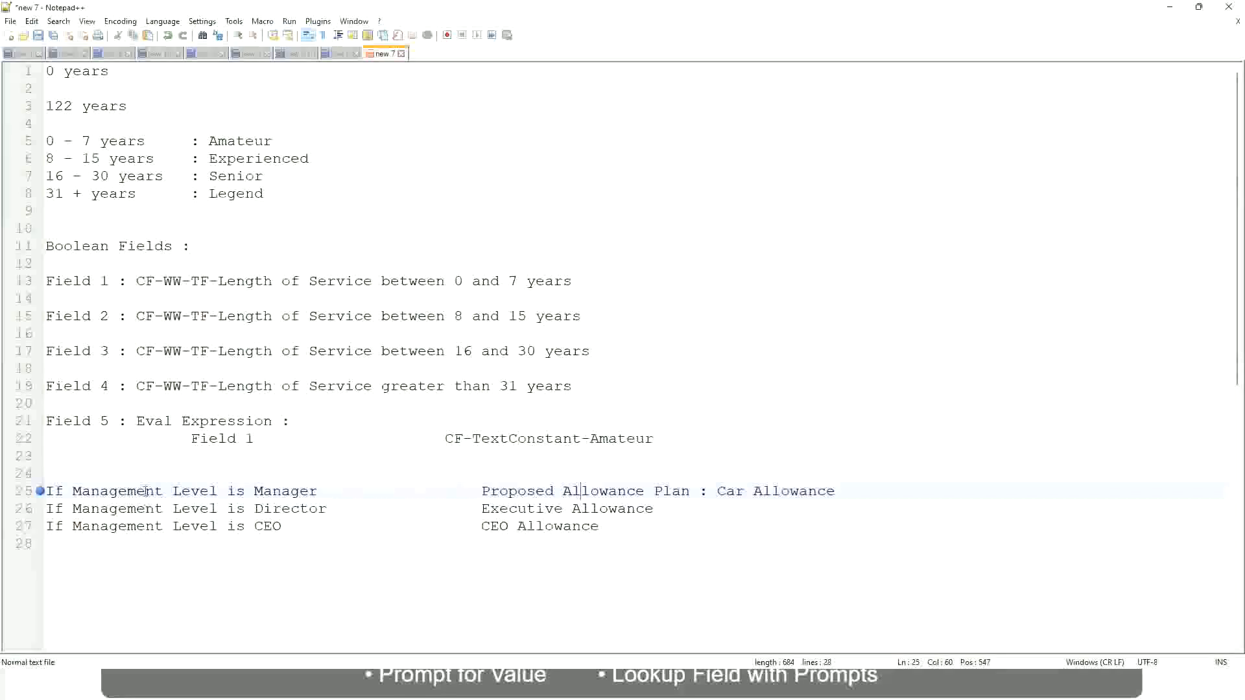
# Step: Replace the Manager condition's result with "First Line Manager"
pyautogui.hotkey('ctrl', 'Left')
pyautogui.hotkey('ctrl', 'Left')
pyautogui.hotkey('ctrl', 'Left')
pyautogui.moveTo(482, 491); pyautogui.dragTo(854, 486)
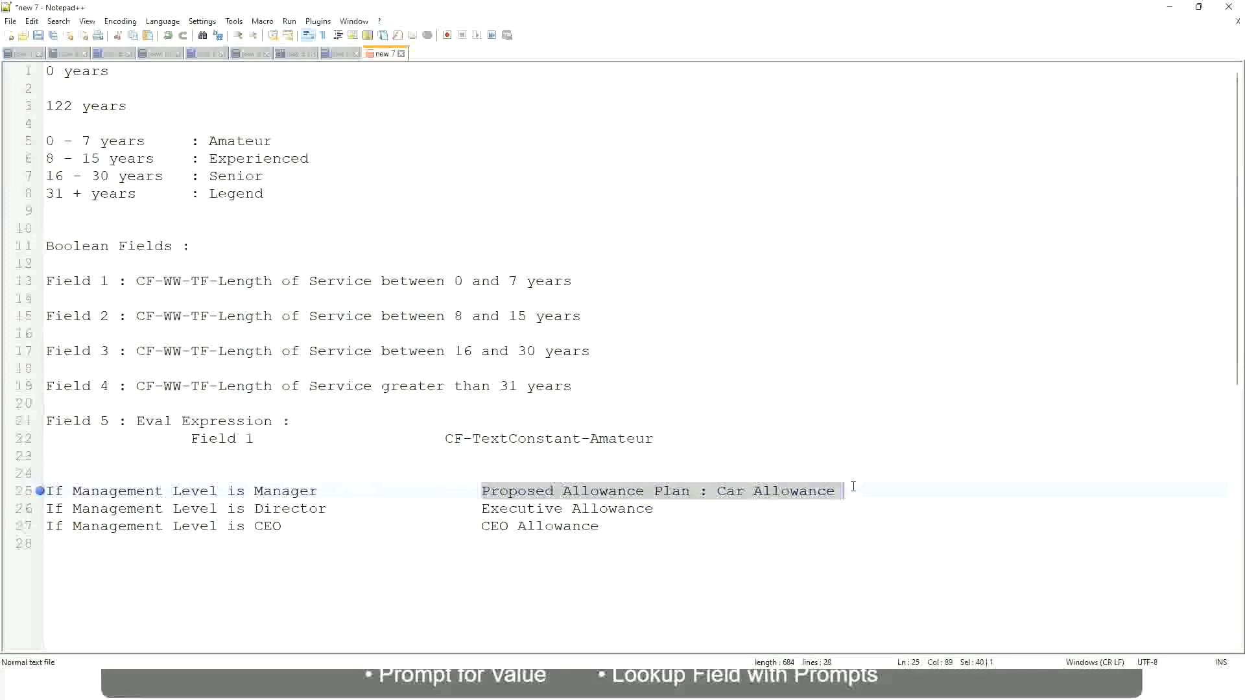
pyautogui.write('Managers')
pyautogui.press('BackSpace')
pyautogui.press('BackSpace')
pyautogui.press('BackSpace')
pyautogui.press('BackSpace')
pyautogui.press('BackSpace')
pyautogui.press('BackSpace')
pyautogui.press('BackSpace')
pyautogui.press('BackSpace')
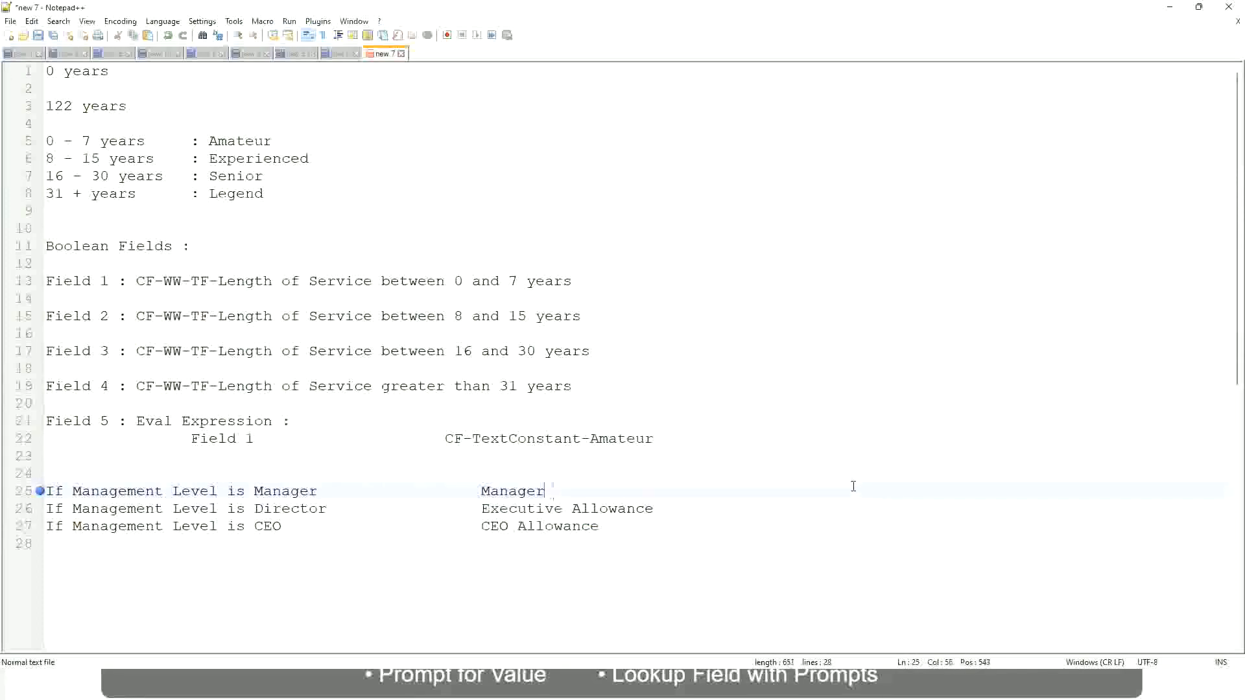
pyautogui.write('First Line Ma')
pyautogui.write('nager')
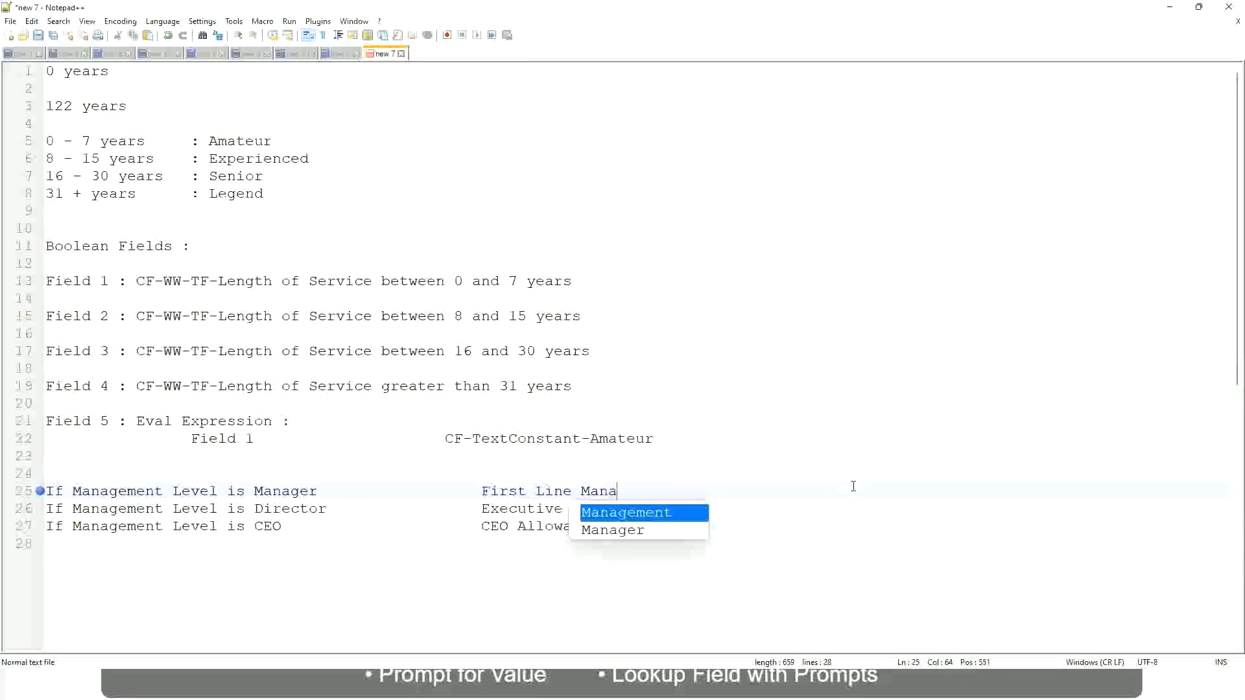
# Step: Insert "Name of the" in front of "First Line Manager" in the Manager condition's result
pyautogui.press('Left')
pyautogui.press('Left')
pyautogui.press('Left')
pyautogui.press('Left')
pyautogui.press('Left')
pyautogui.press('Left')
pyautogui.press('Left')
pyautogui.press('Left')
pyautogui.press('Left')
pyautogui.press('Left')
pyautogui.press('Left')
pyautogui.press('Left')
pyautogui.press('Left')
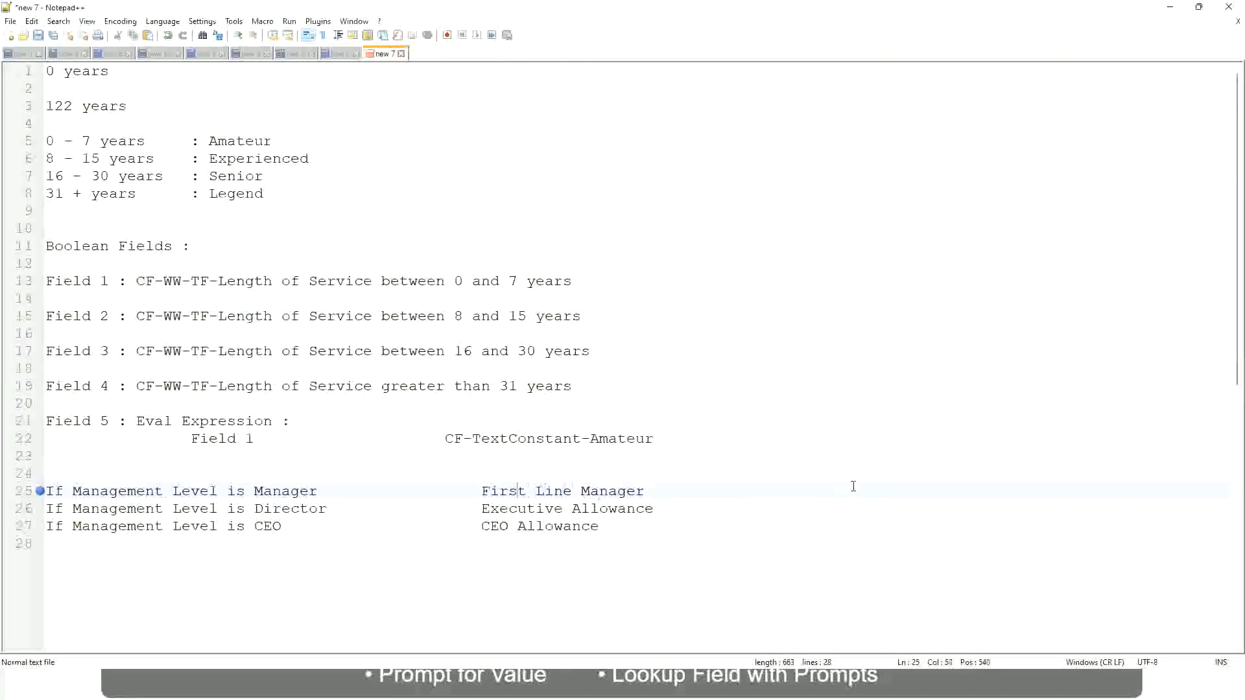
pyautogui.write('Name of the')
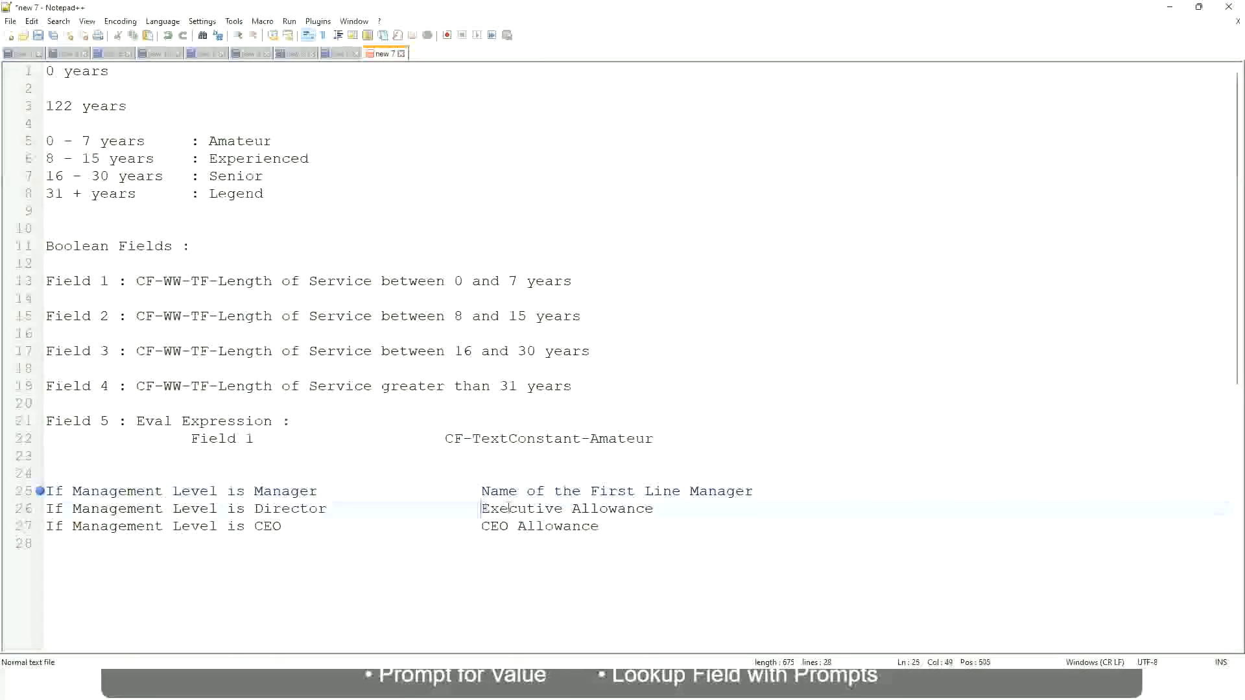
# Step: Replace the Director condition's result "Executive Allowance" with the beginning "Name of"
pyautogui.moveTo(482, 507); pyautogui.dragTo(653, 509)
pyautogui.write('Name ')
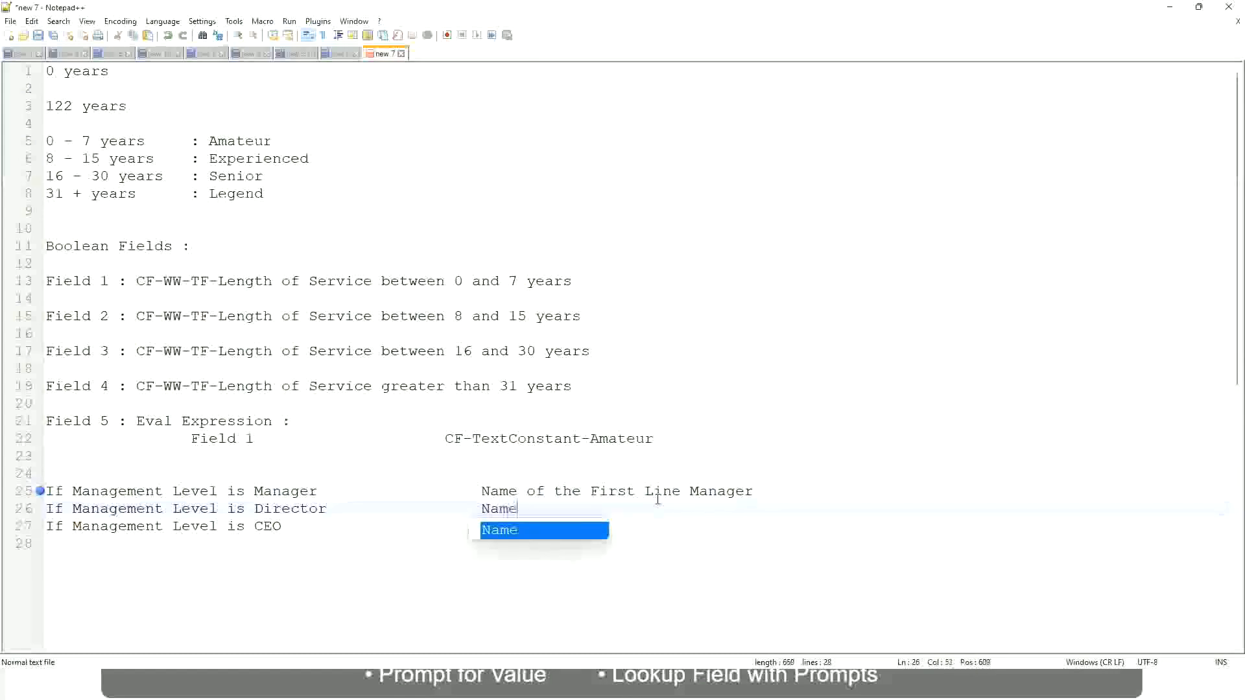
pyautogui.write('of ')
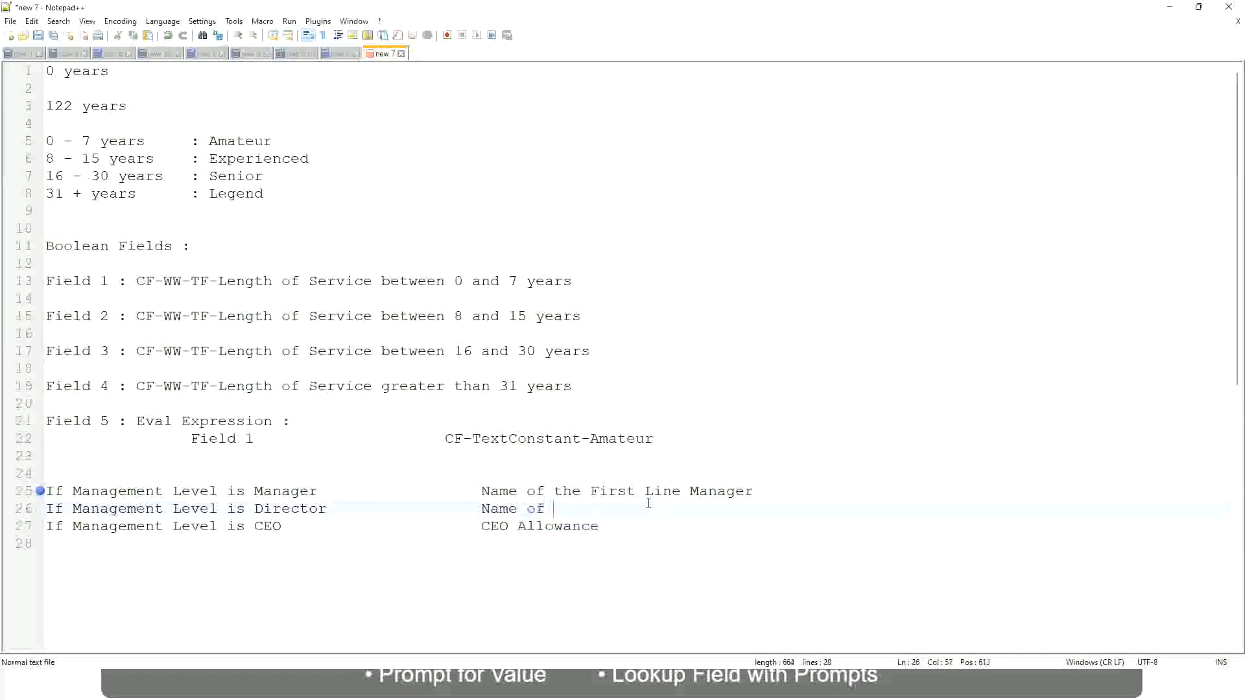
pyautogui.write('First')
pyautogui.press('BackSpace')
pyautogui.press('BackSpace')
pyautogui.press('BackSpace')
pyautogui.press('BackSpace')
pyautogui.press('BackSpace')
pyautogui.press('BackSpace')
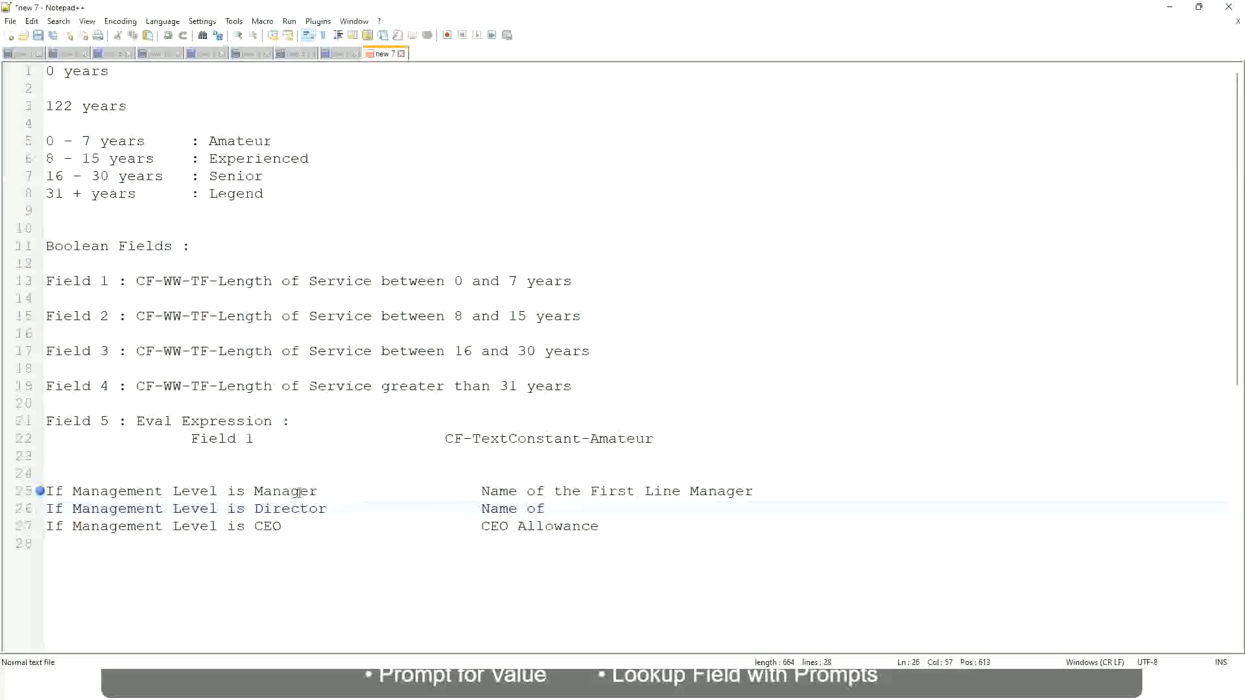
# Step: Change "First" to "Second" in the Manager result and complete the Director result as "Name of Manager"
pyautogui.doubleClick(609, 493)
pyautogui.write('Second')
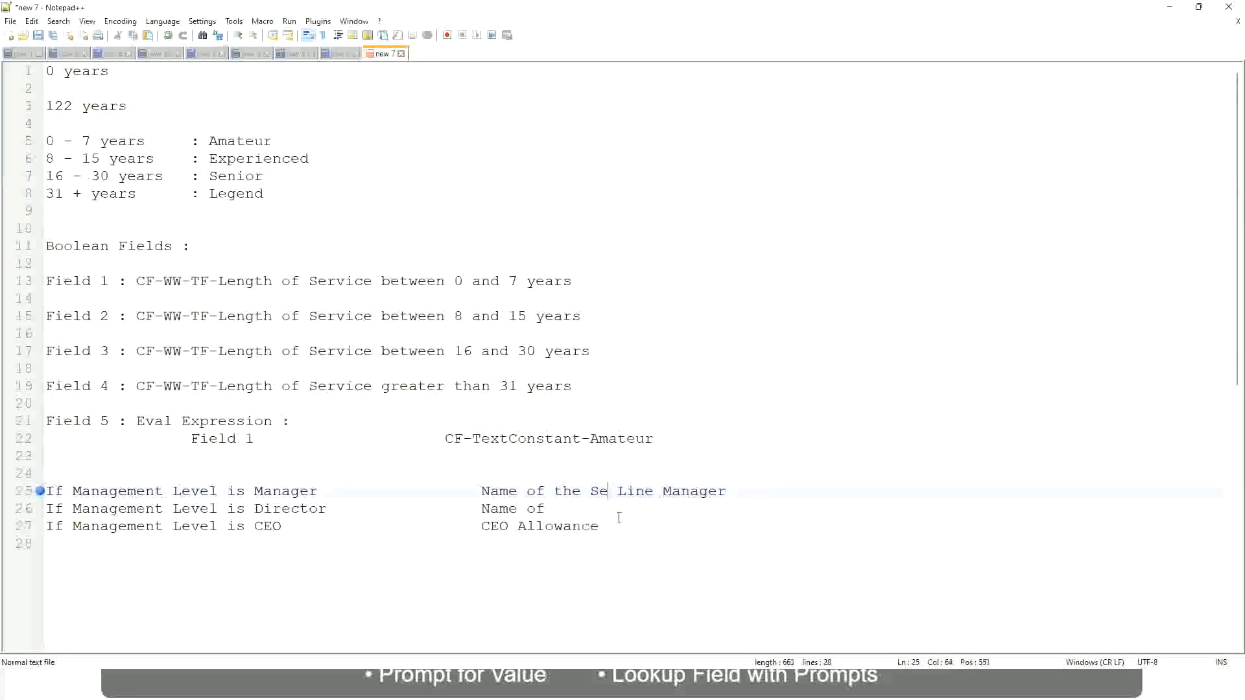
pyautogui.press('BackSpace')
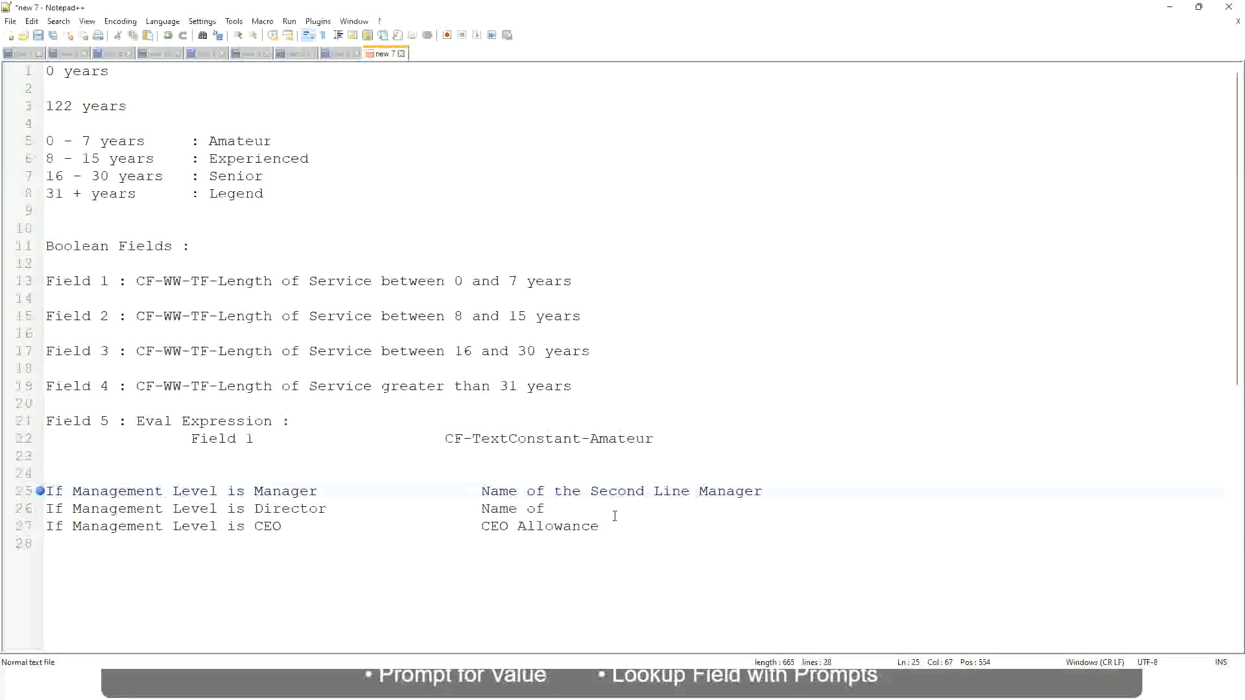
pyautogui.click(564, 508)
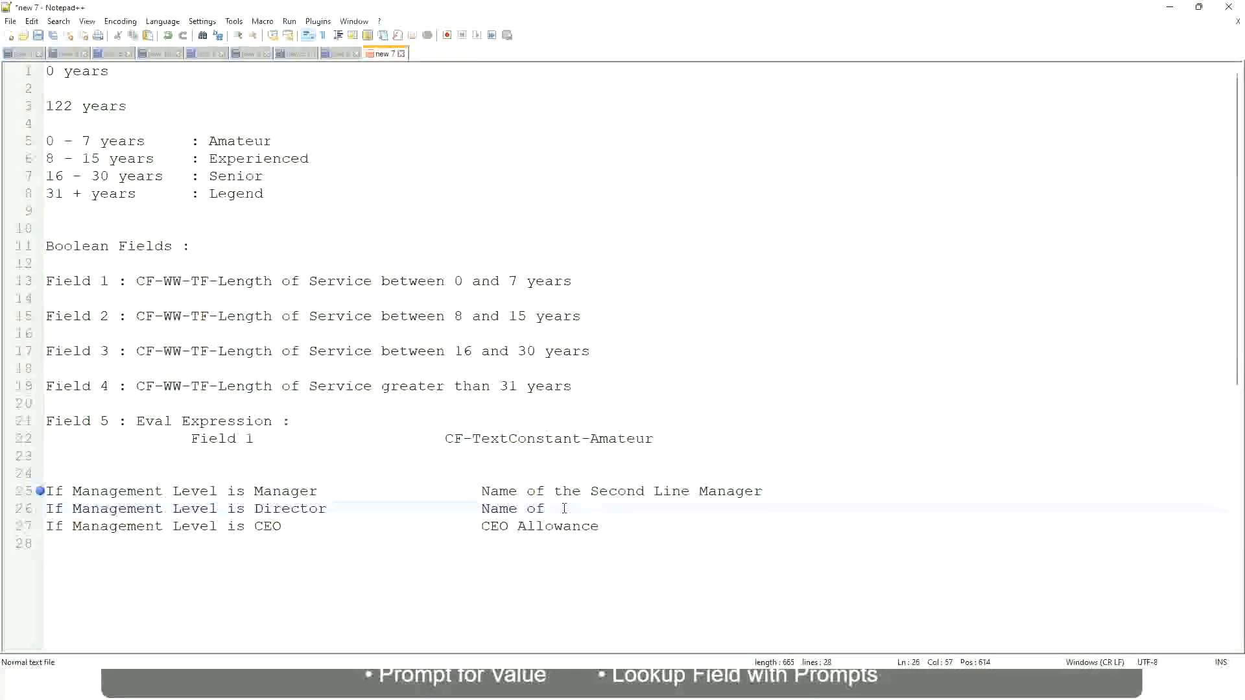
pyautogui.write('Manager')
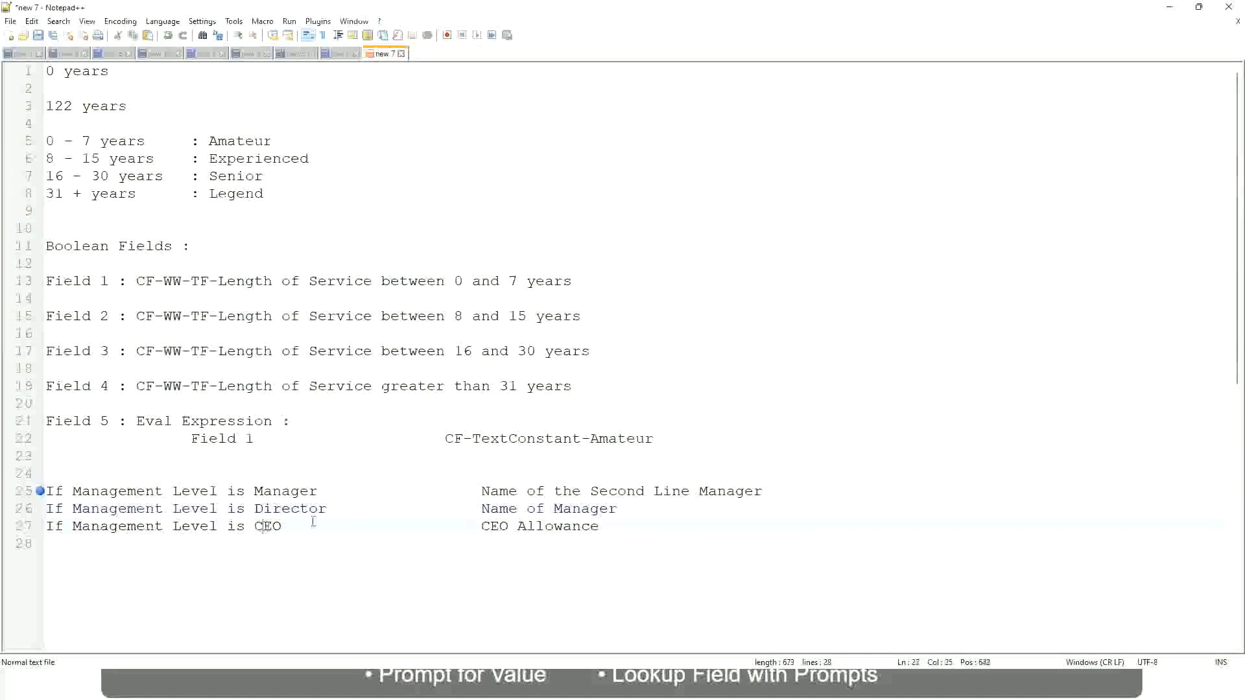
# Step: Replace the CEO condition's result with "name of CEO/Himself/Herself"
pyautogui.moveTo(480, 526); pyautogui.dragTo(616, 525)
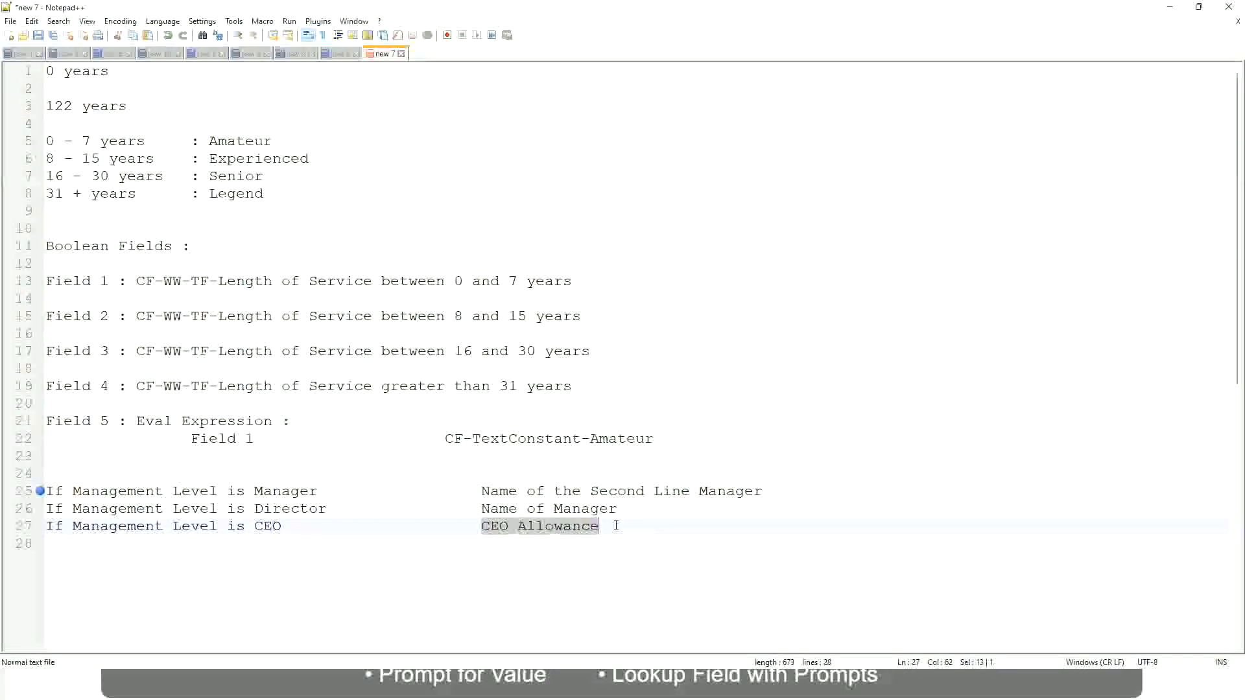
pyautogui.write('name of CEO ')
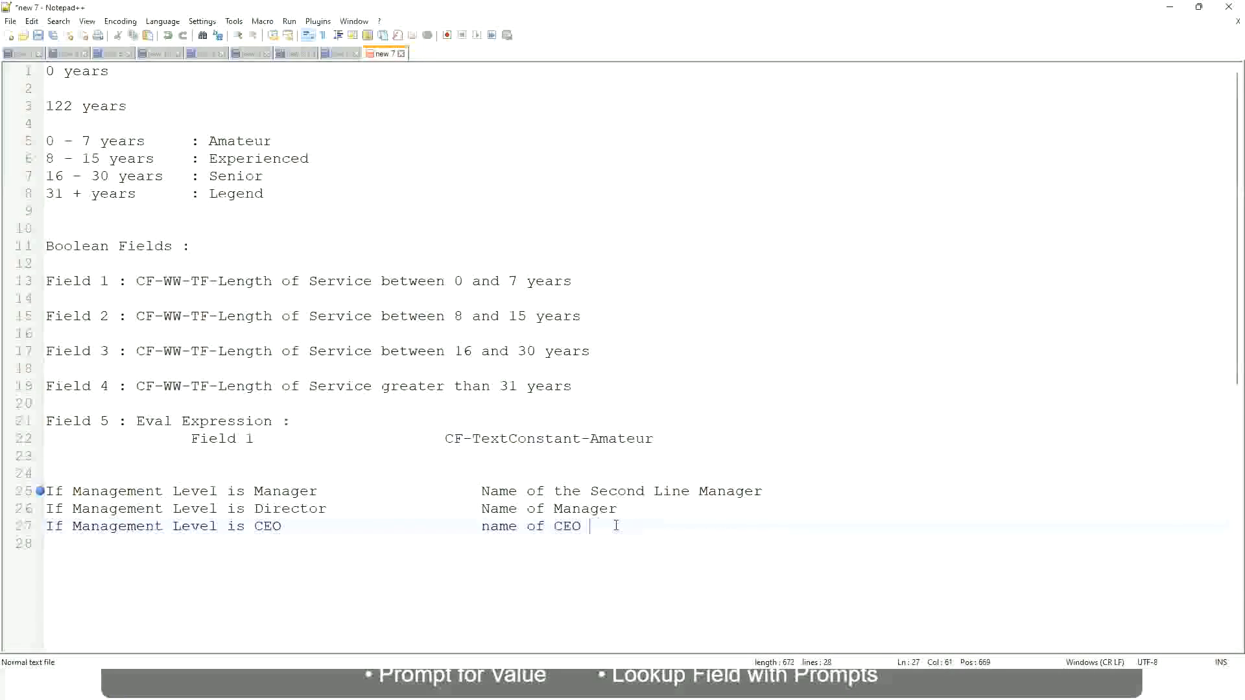
pyautogui.write('/Himself/Herself')
pyautogui.press('Tab')
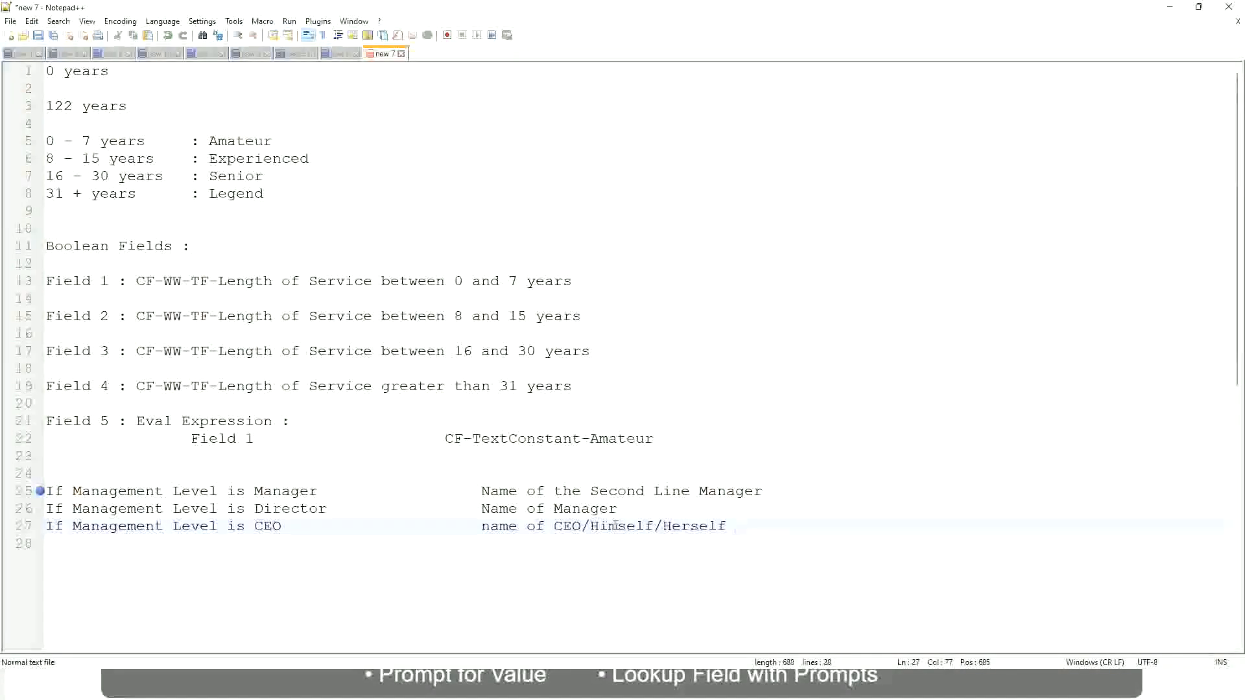
# Step: Review the Manager, Director and CEO conditions one by one together with their results
pyautogui.click(444, 526)
pyautogui.click(189, 491)
pyautogui.click(290, 492)
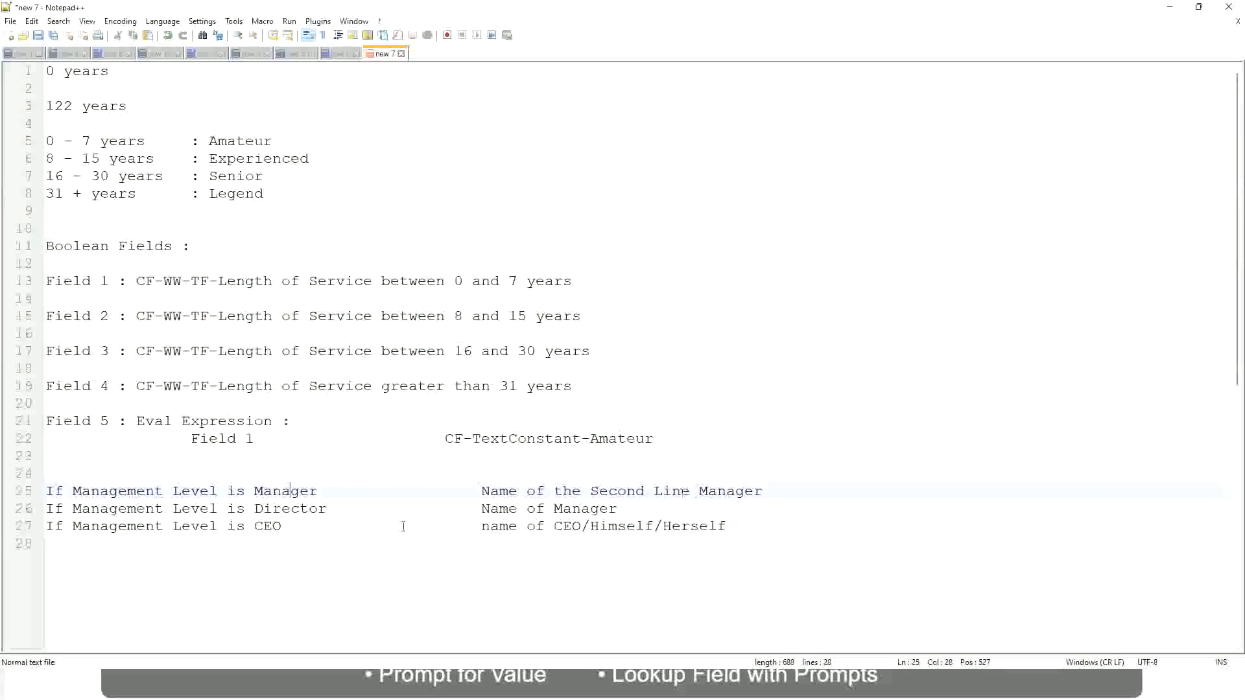
pyautogui.click(254, 508)
pyautogui.click(307, 509)
pyautogui.click(619, 509)
pyautogui.click(279, 509)
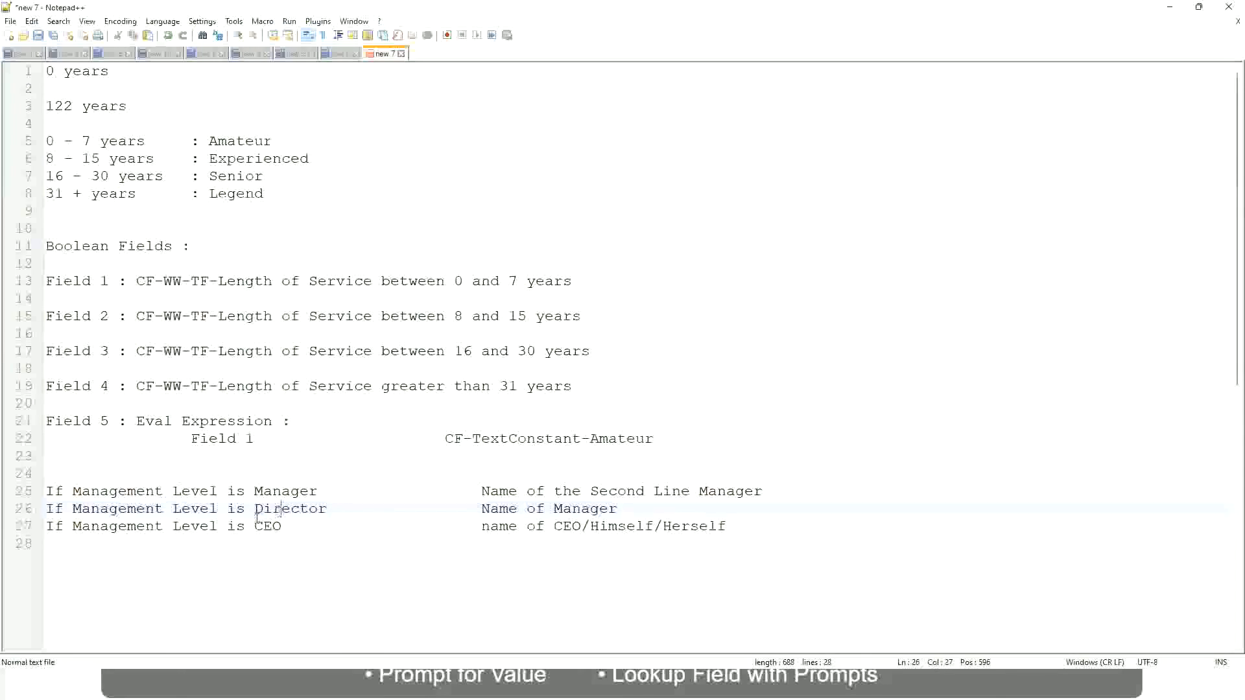
pyautogui.click(269, 527)
pyautogui.click(582, 528)
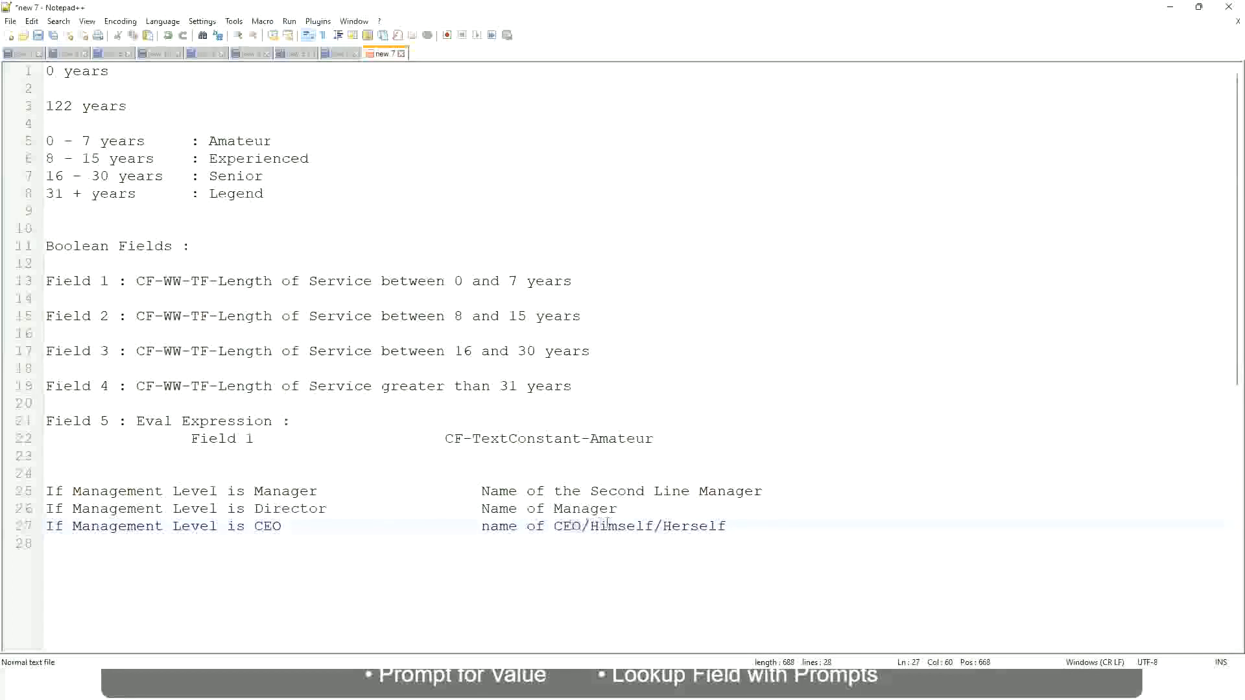
pyautogui.click(733, 526)
pyautogui.moveTo(739, 524); pyautogui.dragTo(40, 491)
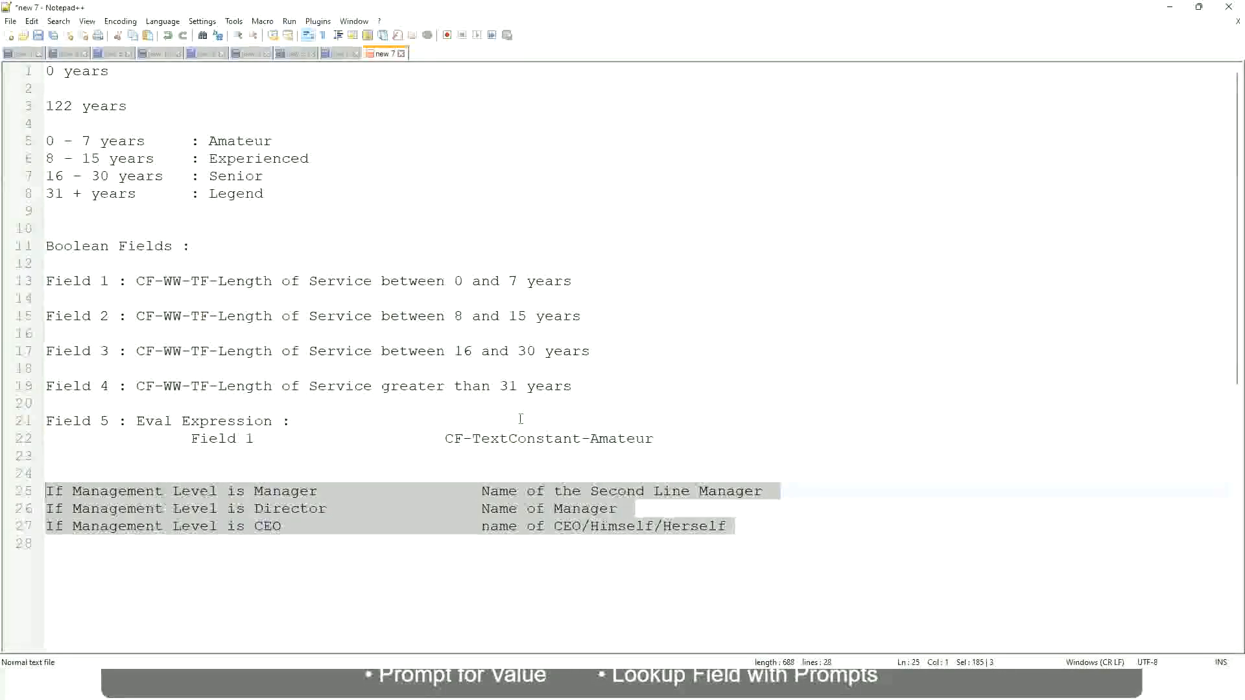
pyautogui.click(527, 490)
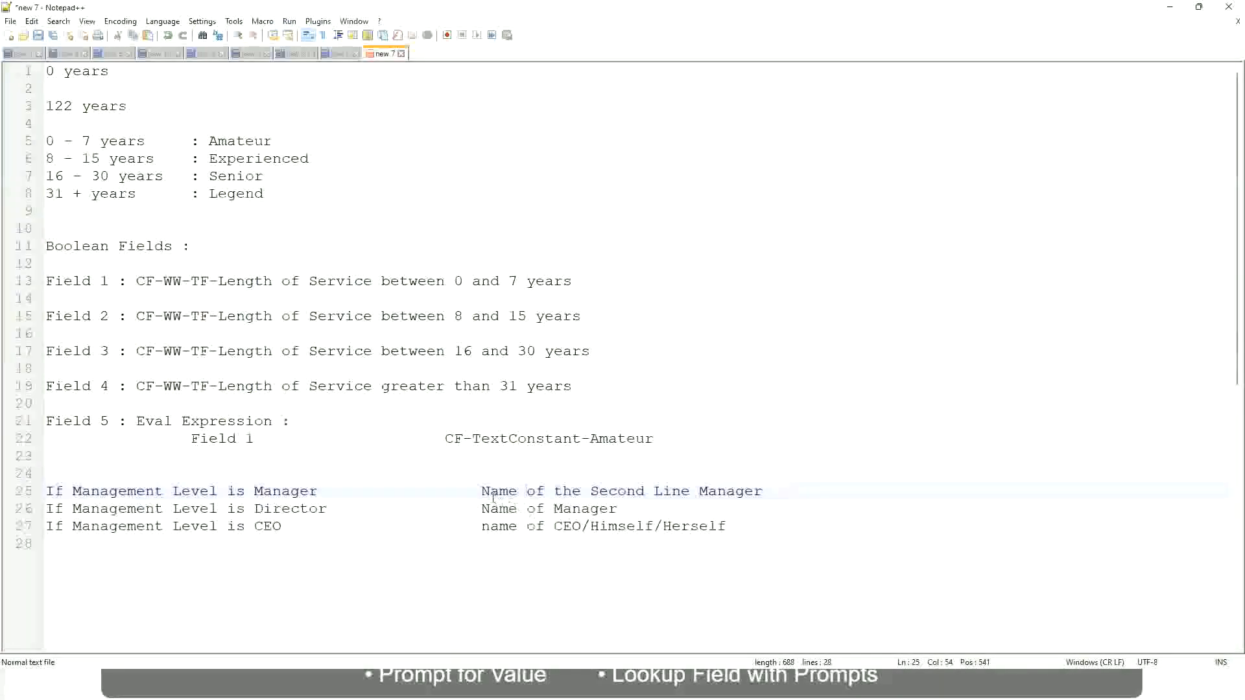
# Step: Examine the Manager rule and its result naming the second line manager
pyautogui.moveTo(481, 491); pyautogui.dragTo(763, 490)
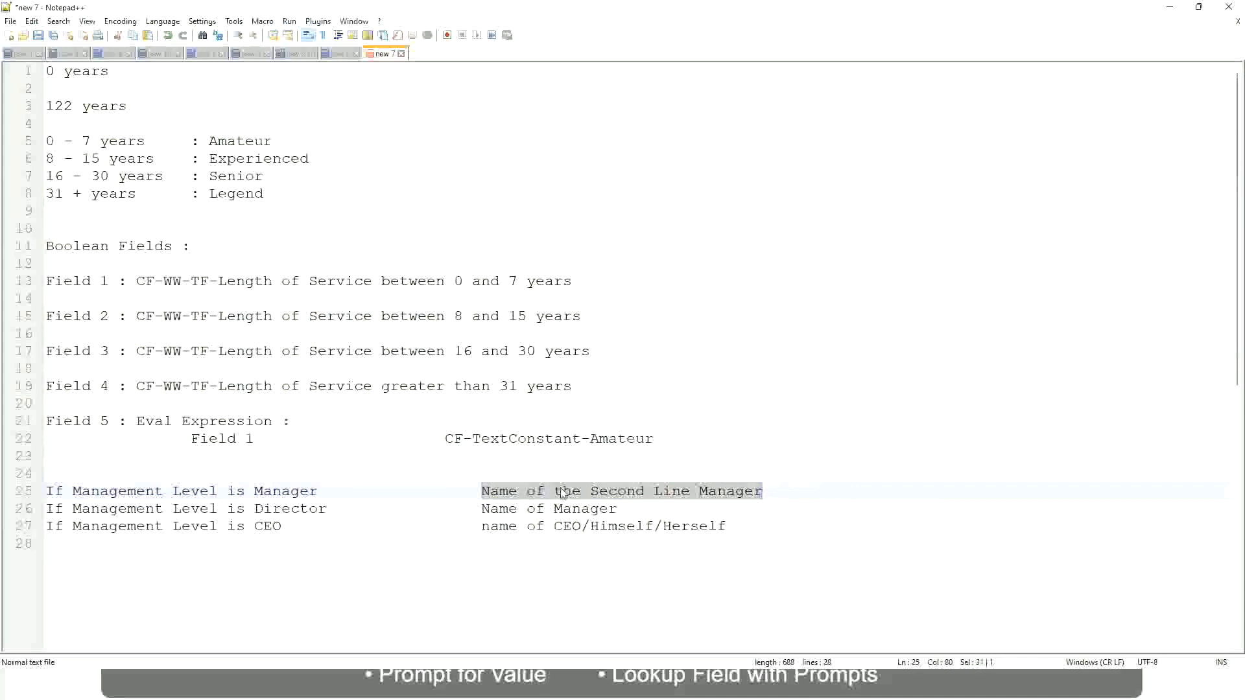
pyautogui.click(581, 496)
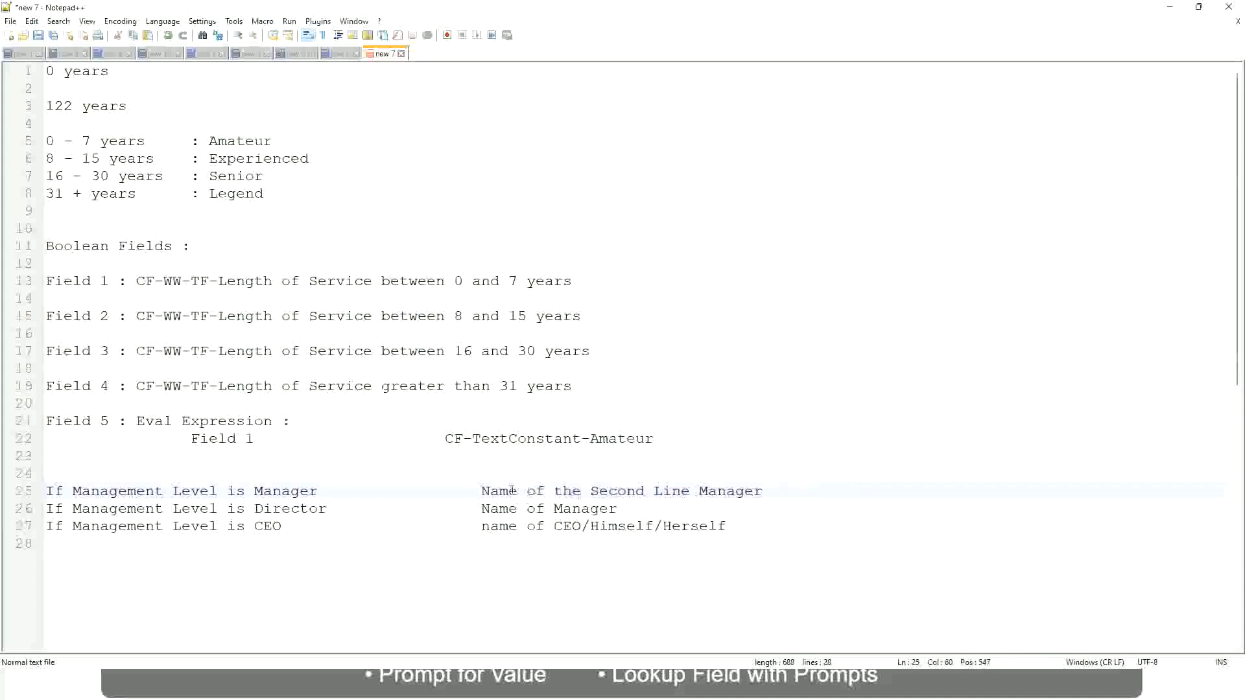
pyautogui.moveTo(481, 491); pyautogui.dragTo(765, 489)
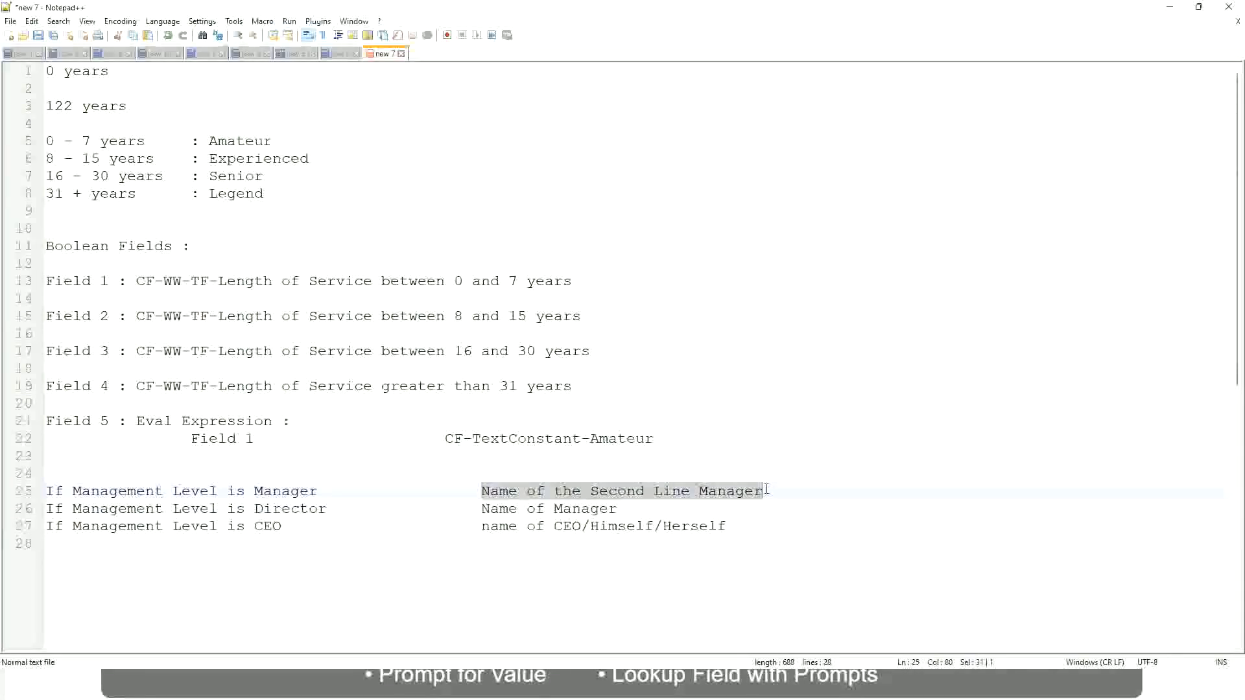
pyautogui.click(637, 493)
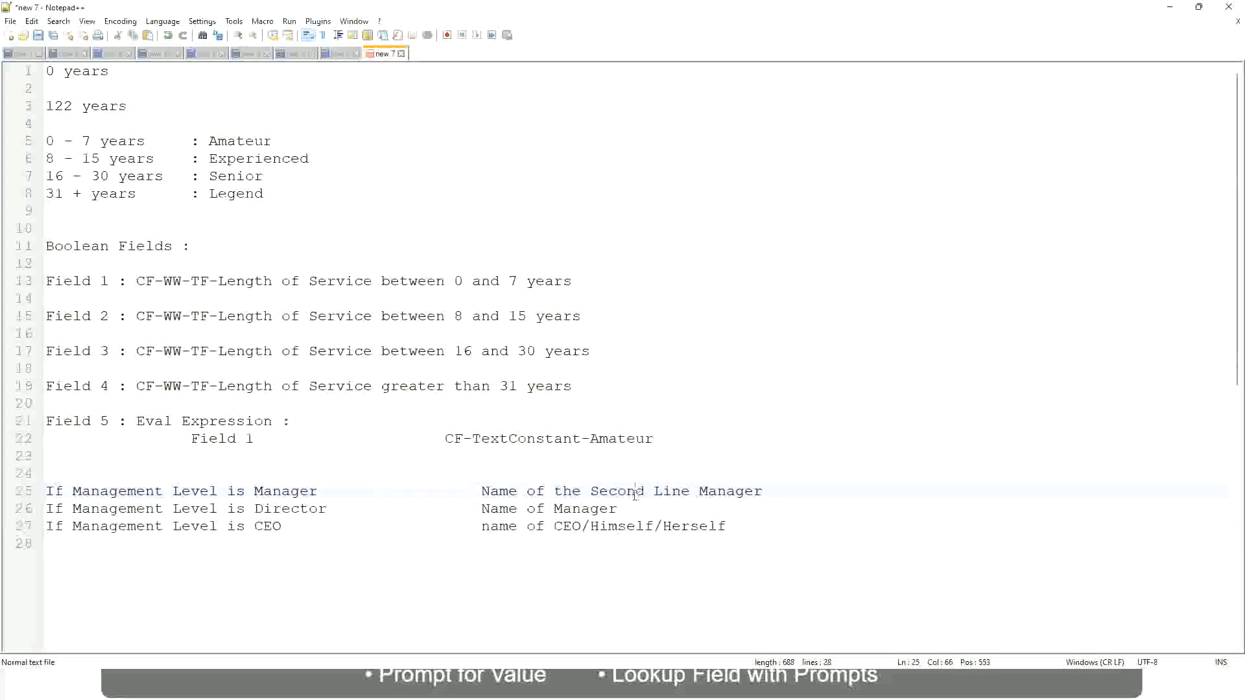
pyautogui.click(324, 490)
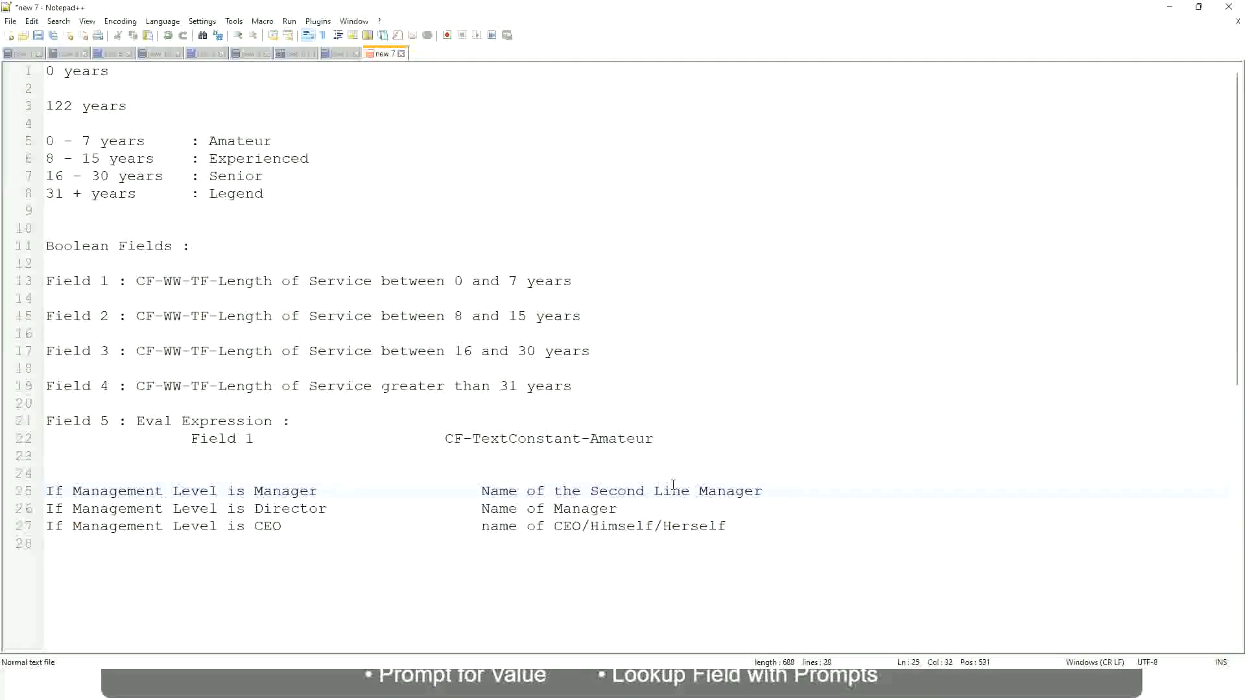
pyautogui.click(638, 489)
pyautogui.moveTo(680, 490); pyautogui.dragTo(690, 491)
pyautogui.click(781, 488)
pyautogui.click(734, 486)
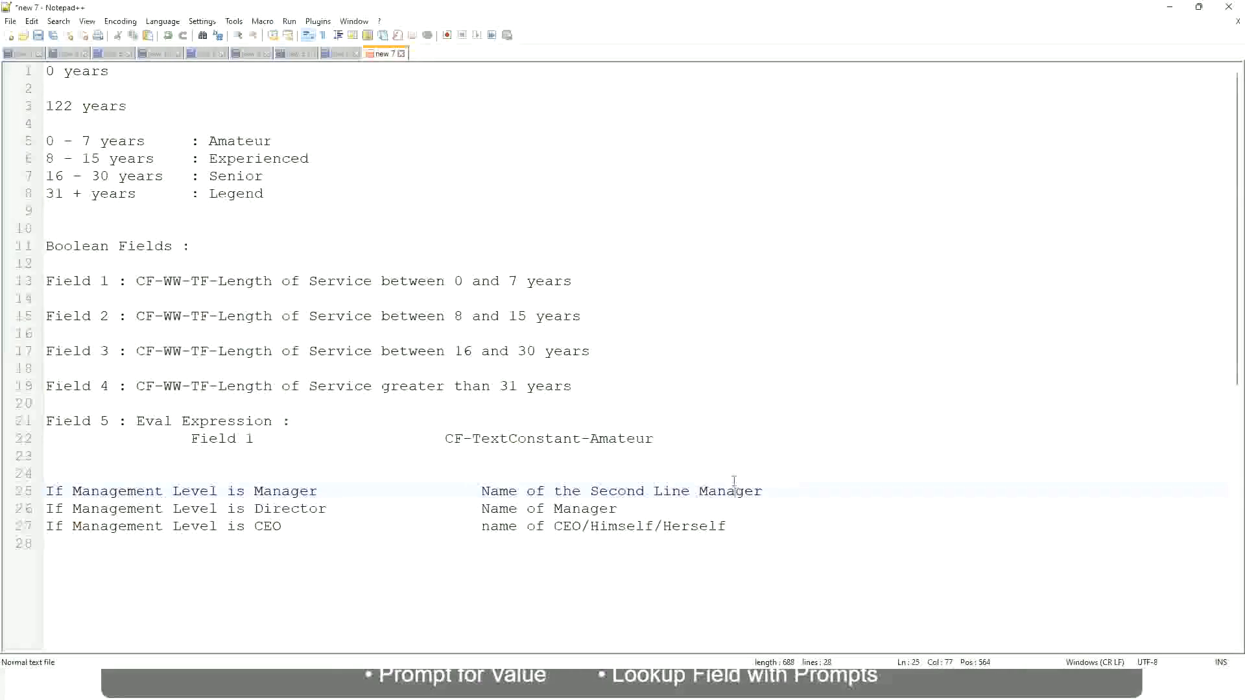
# Step: Compare the fixed experience band labels, Amateur to Legend, with the name results of the management level rules
pyautogui.doubleClick(237, 142)
pyautogui.doubleClick(238, 160)
pyautogui.doubleClick(238, 179)
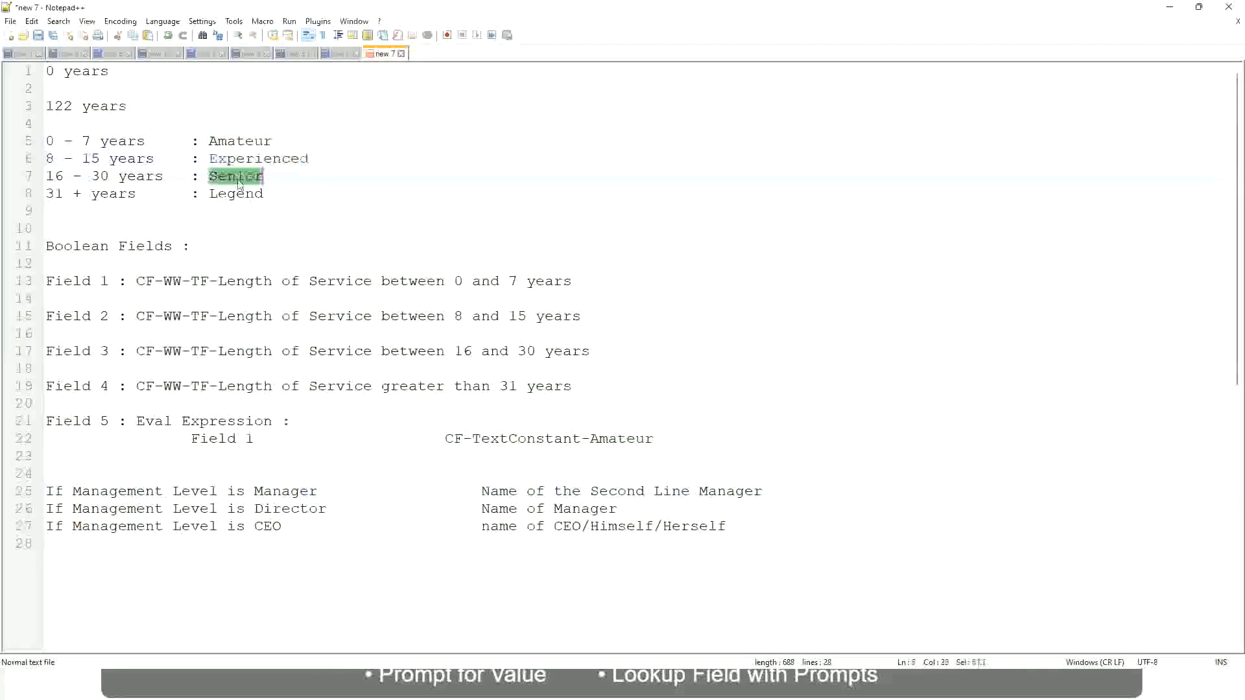
pyautogui.doubleClick(241, 194)
pyautogui.click(283, 187)
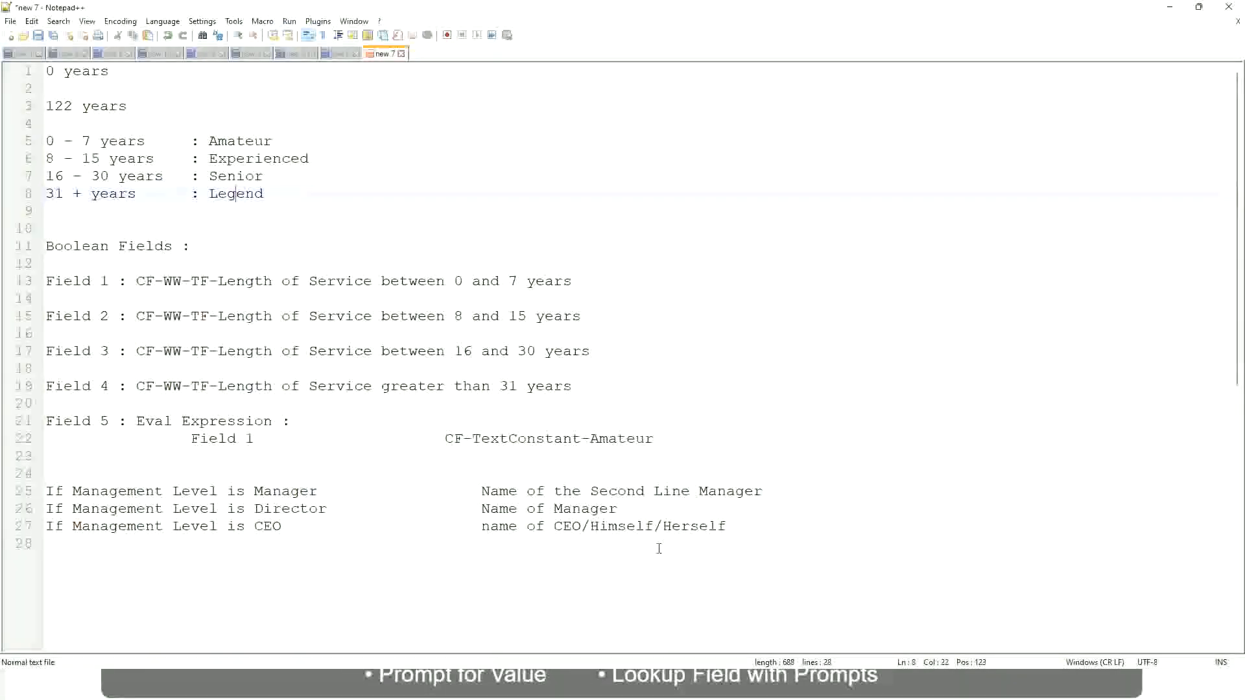
pyautogui.click(635, 526)
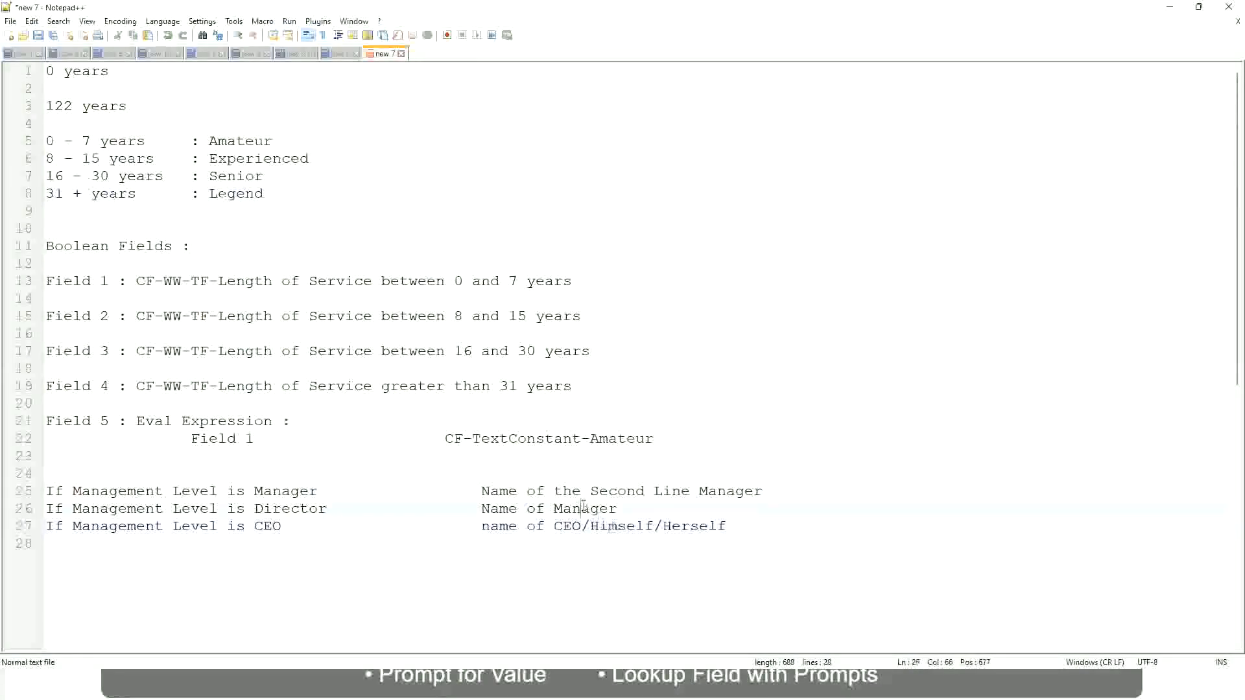
pyautogui.click(598, 491)
pyautogui.click(338, 517)
# Step: Switch to Workday and close the save confirmation of the experience bands Lookup Range Band calculated field
pyautogui.hotkey('alt', 'Tab')
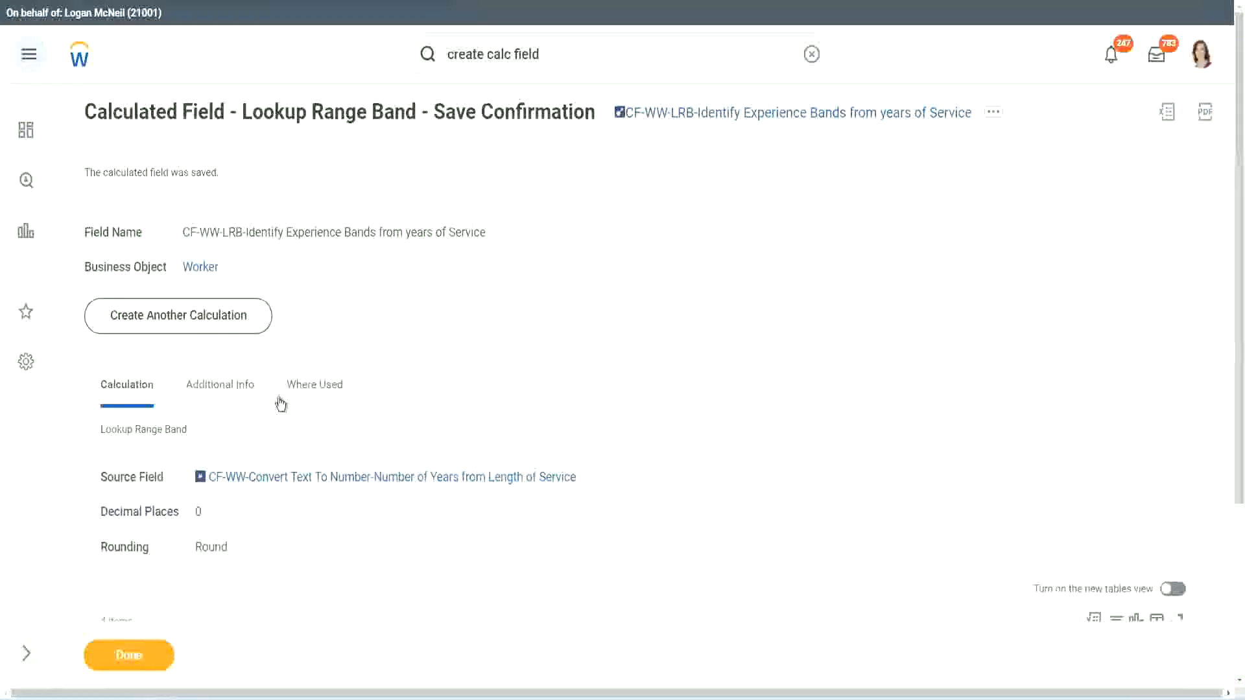
pyautogui.scroll(-3, 464, 228)
pyautogui.scroll(3, 490, 255)
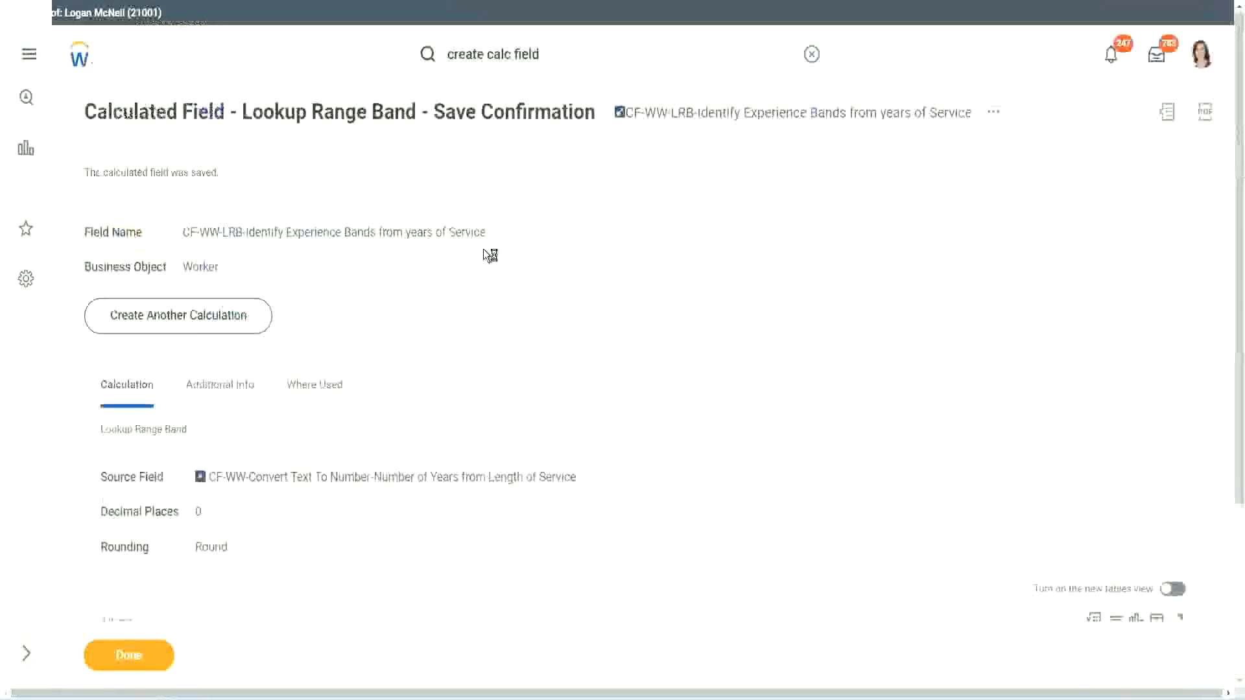
pyautogui.rightClick(730, 120)
pyautogui.click(771, 193)
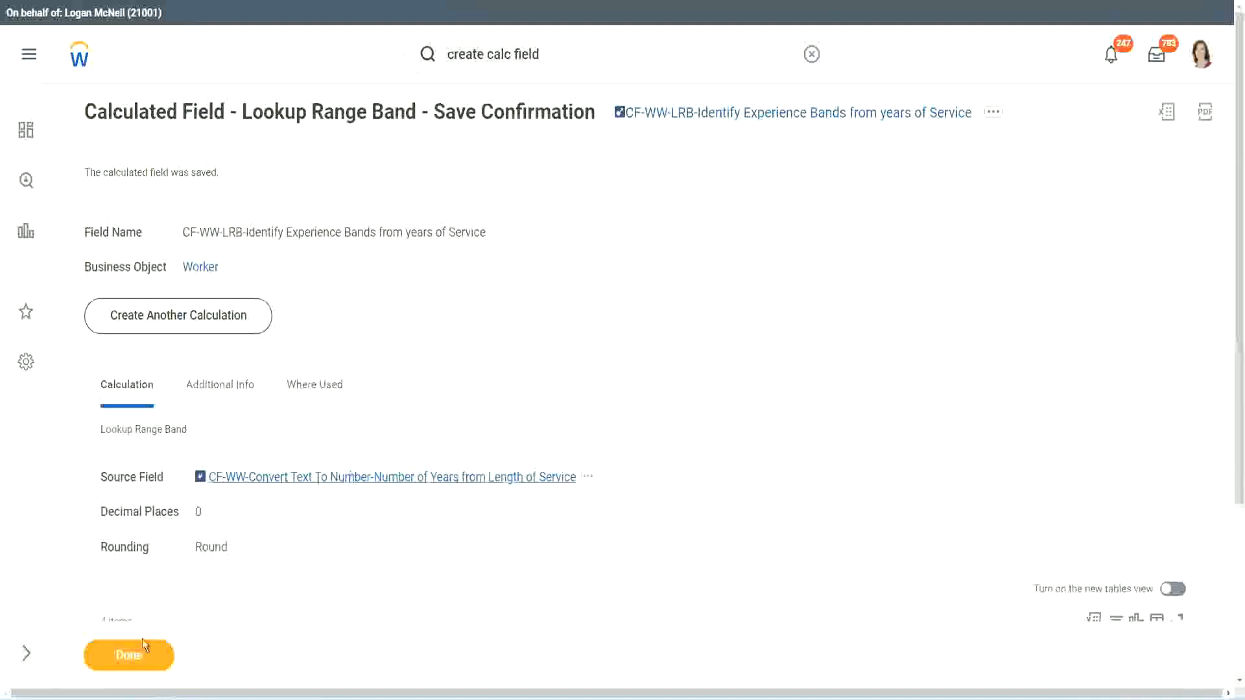
pyautogui.click(118, 665)
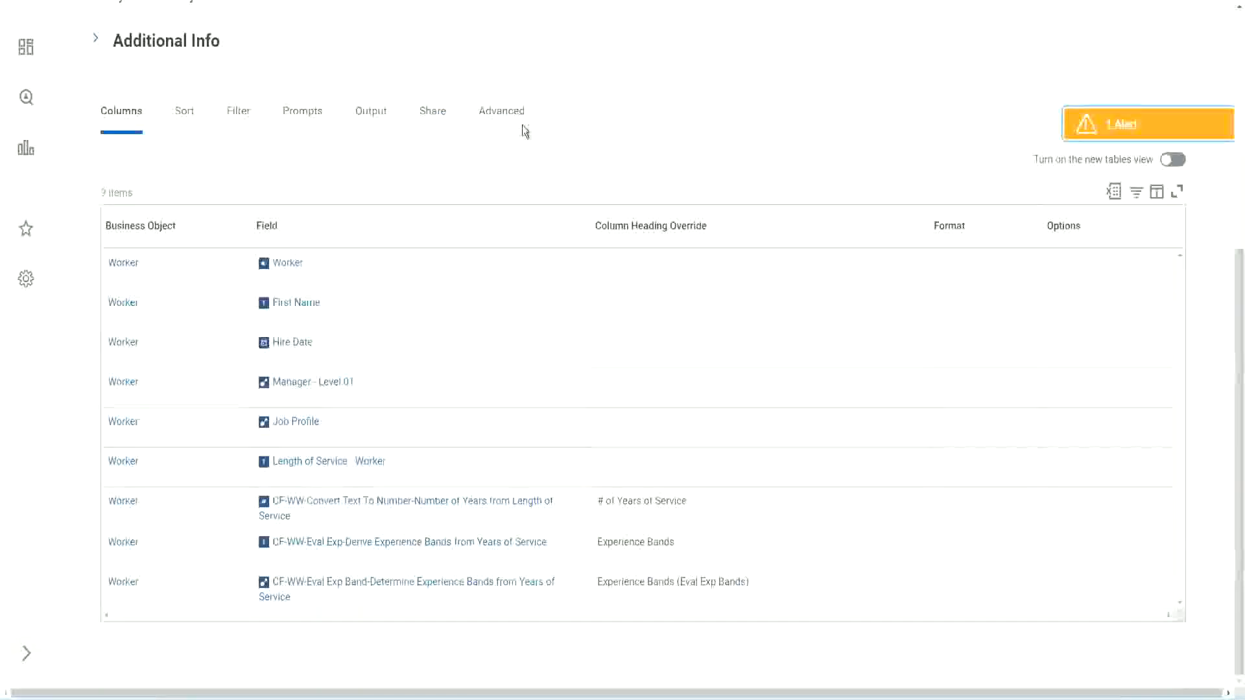
# Step: Open the WW Employee Details custom report for editing
pyautogui.scroll(6, 539, 175)
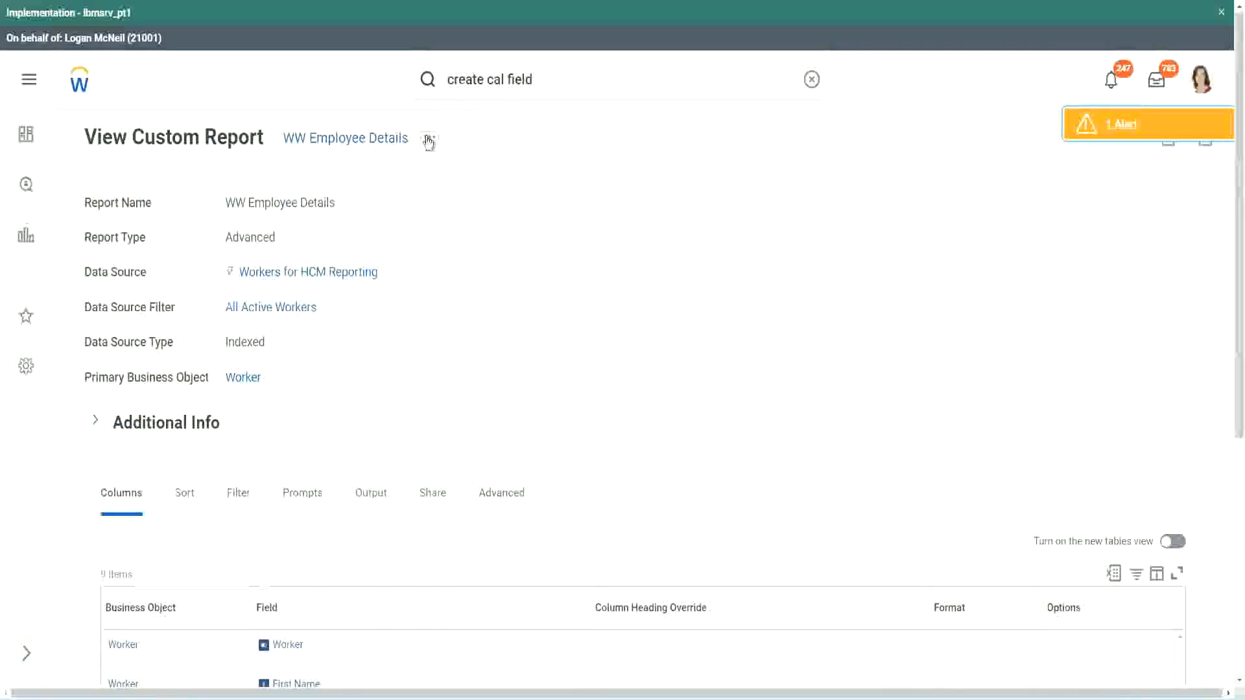
pyautogui.click(429, 140)
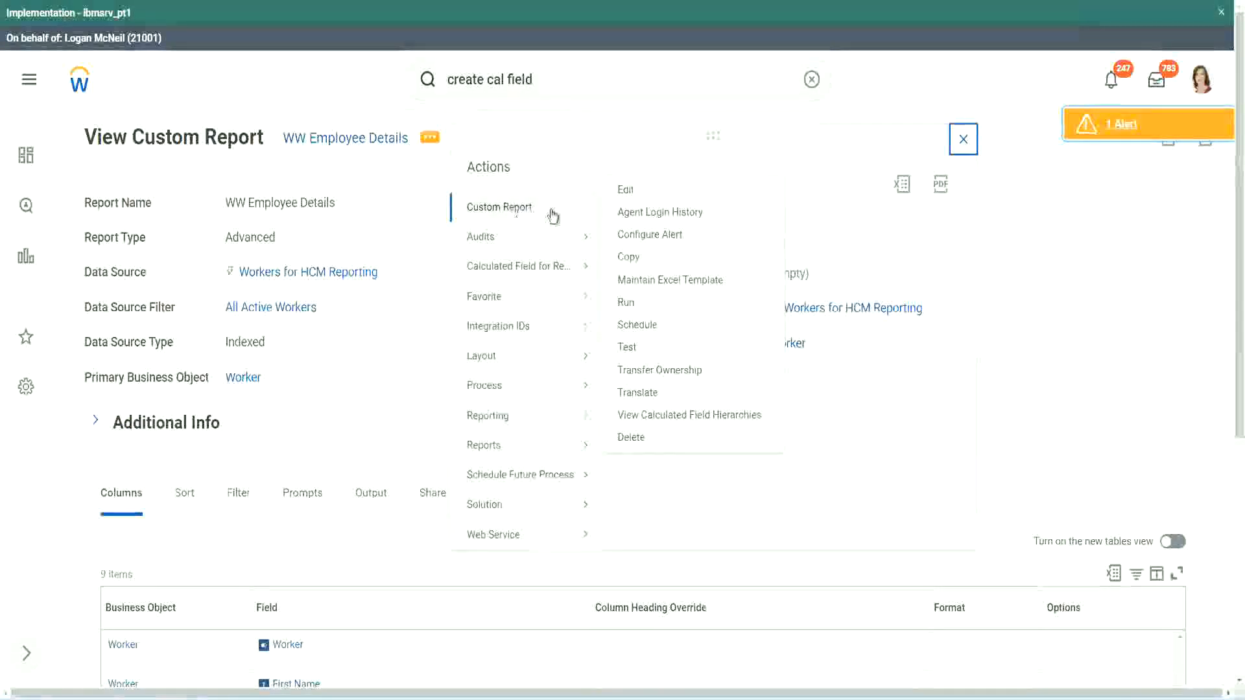
pyautogui.click(632, 192)
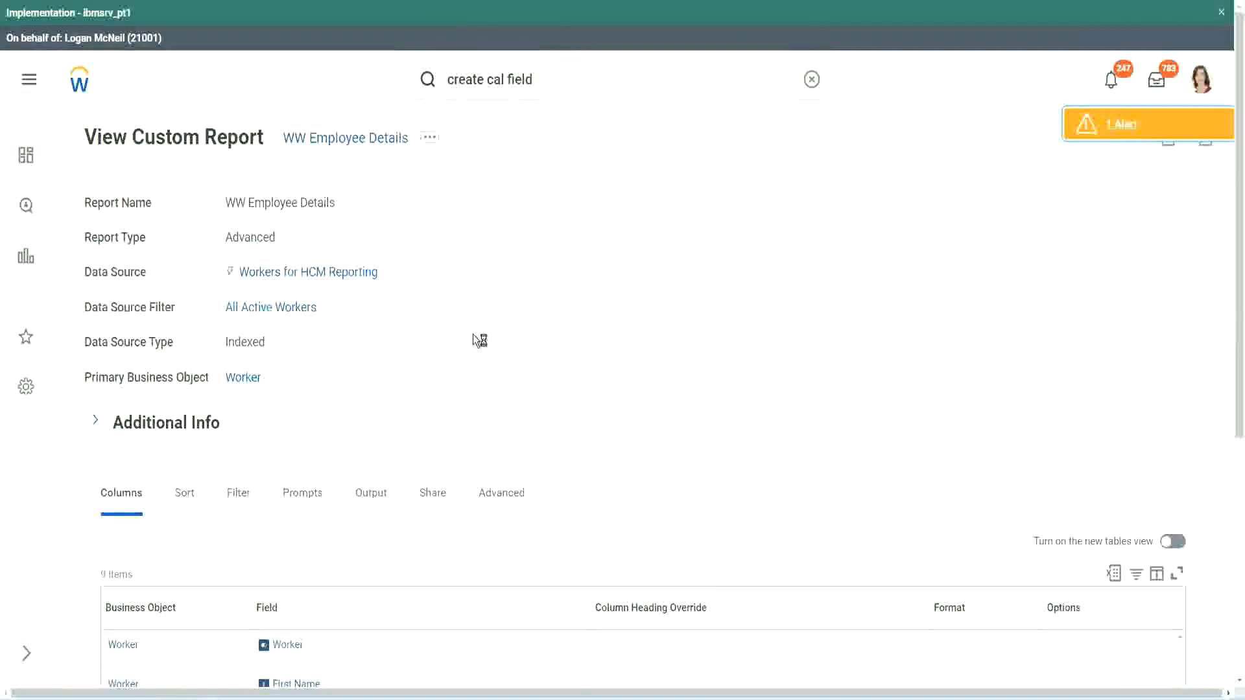
# Step: Add a Worker column at the end of the report using the field CF-WW-LRB-Identify Experience Bands from years of Service
pyautogui.scroll(-5, 474, 335)
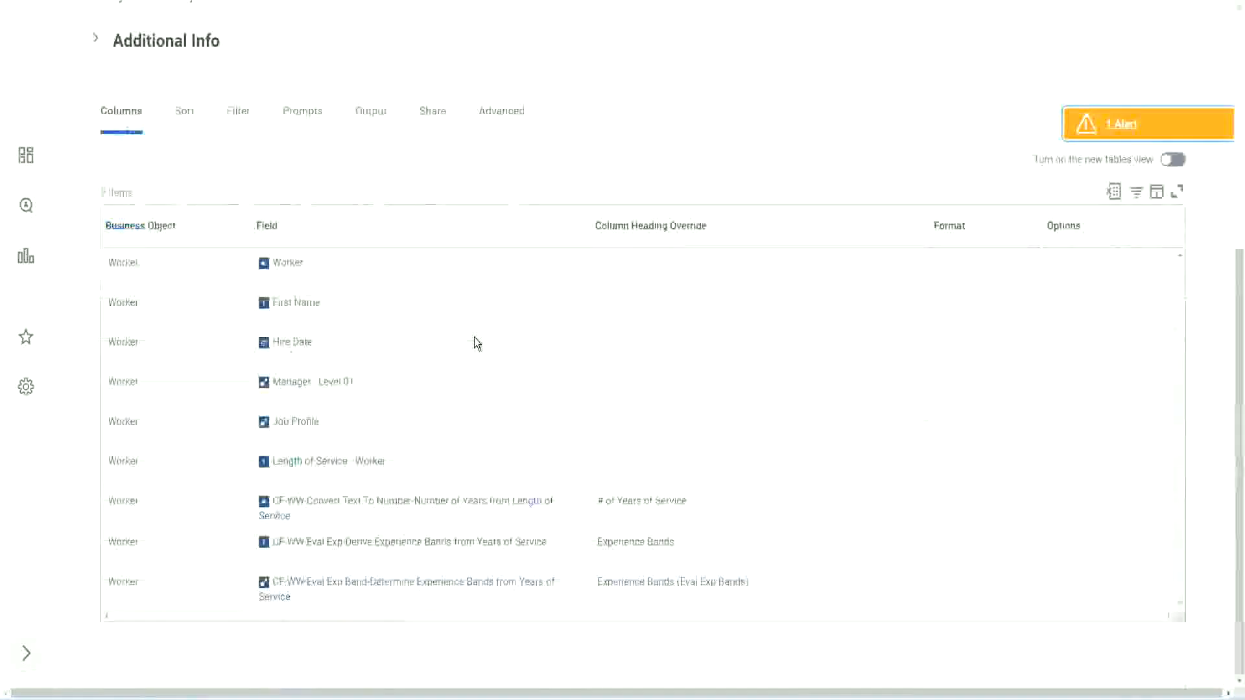
pyautogui.scroll(-5, 467, 361)
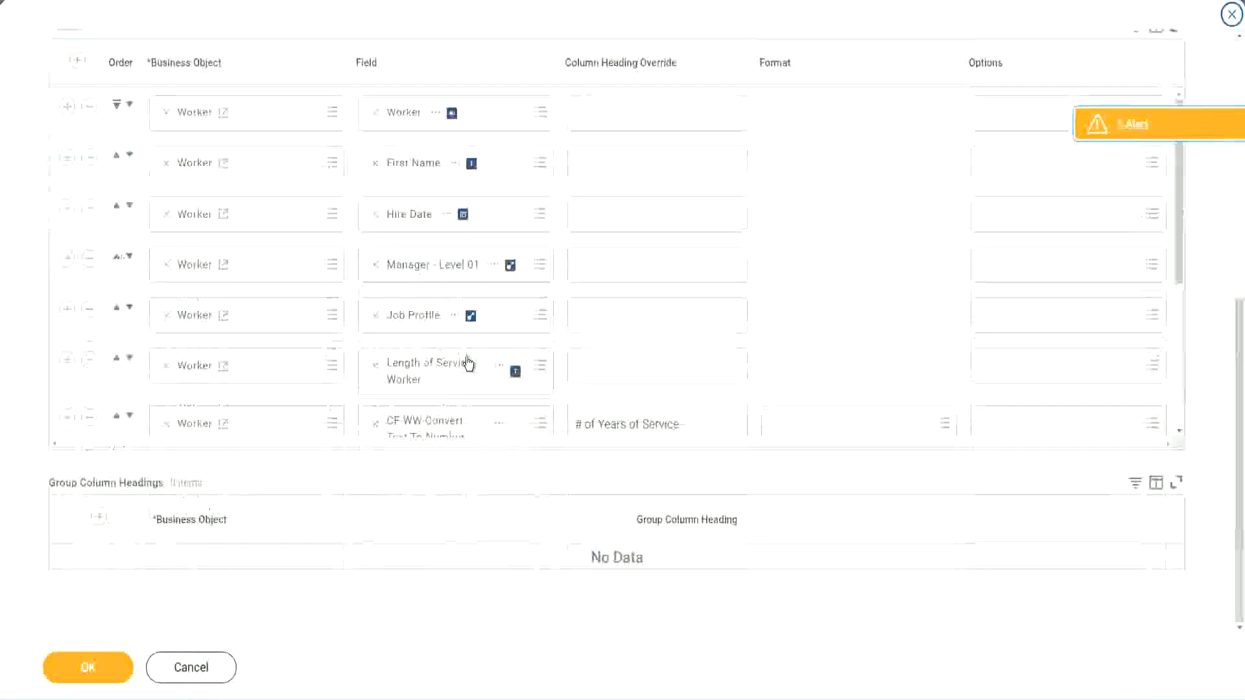
pyautogui.scroll(-5, 286, 375)
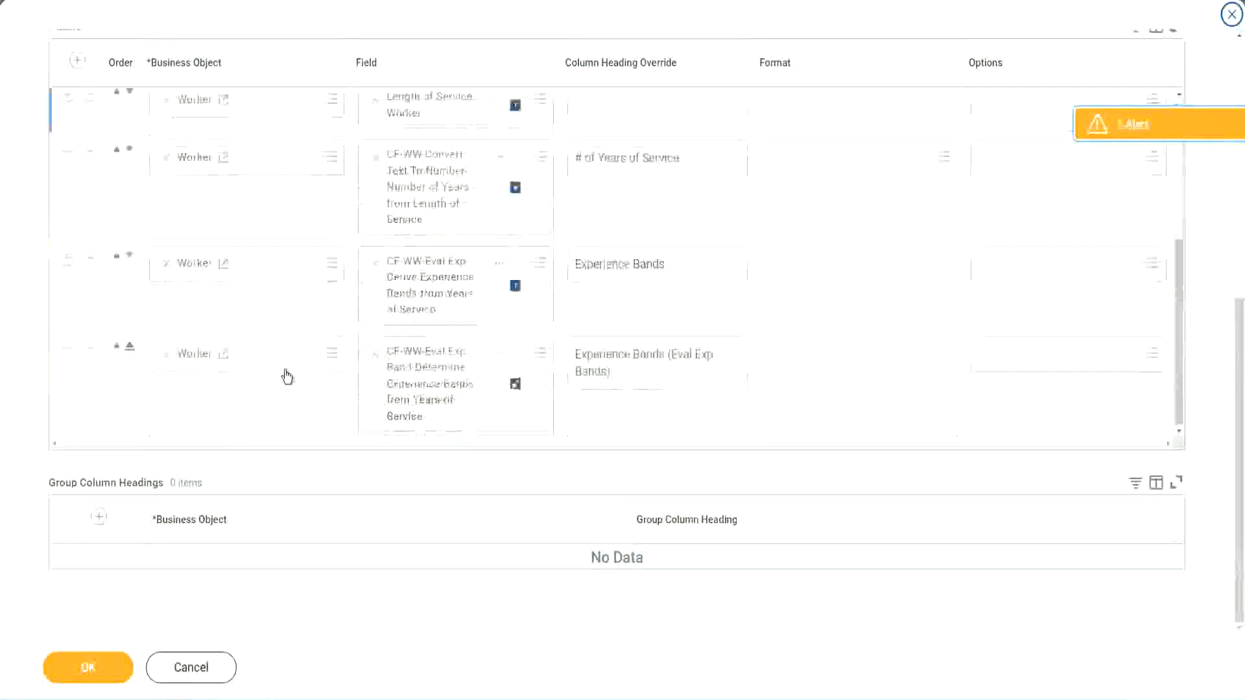
pyautogui.click(67, 348)
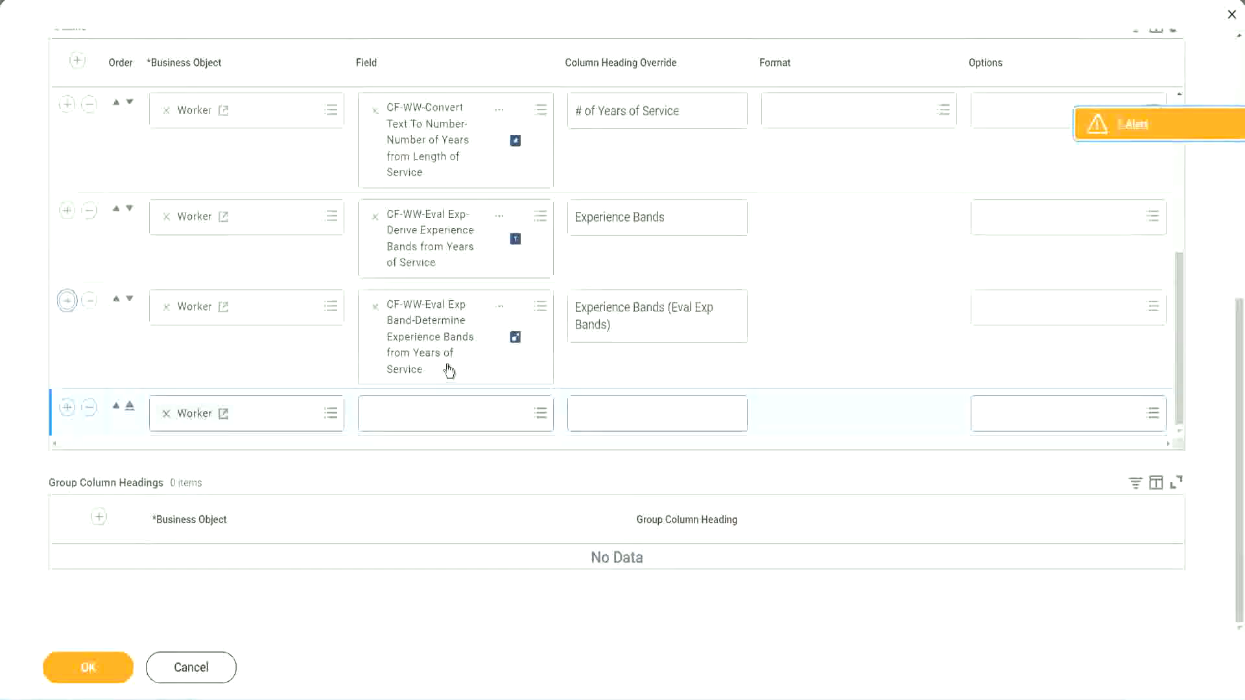
pyautogui.click(422, 415)
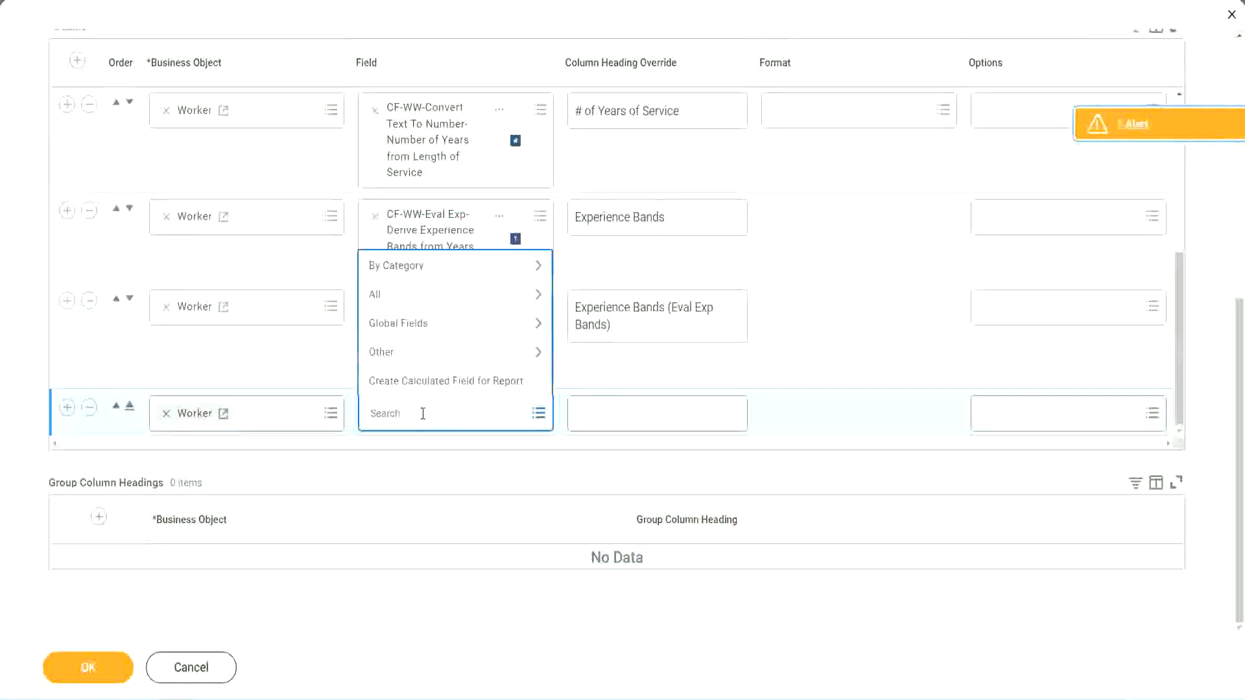
pyautogui.hotkey('ctrl', 'v')
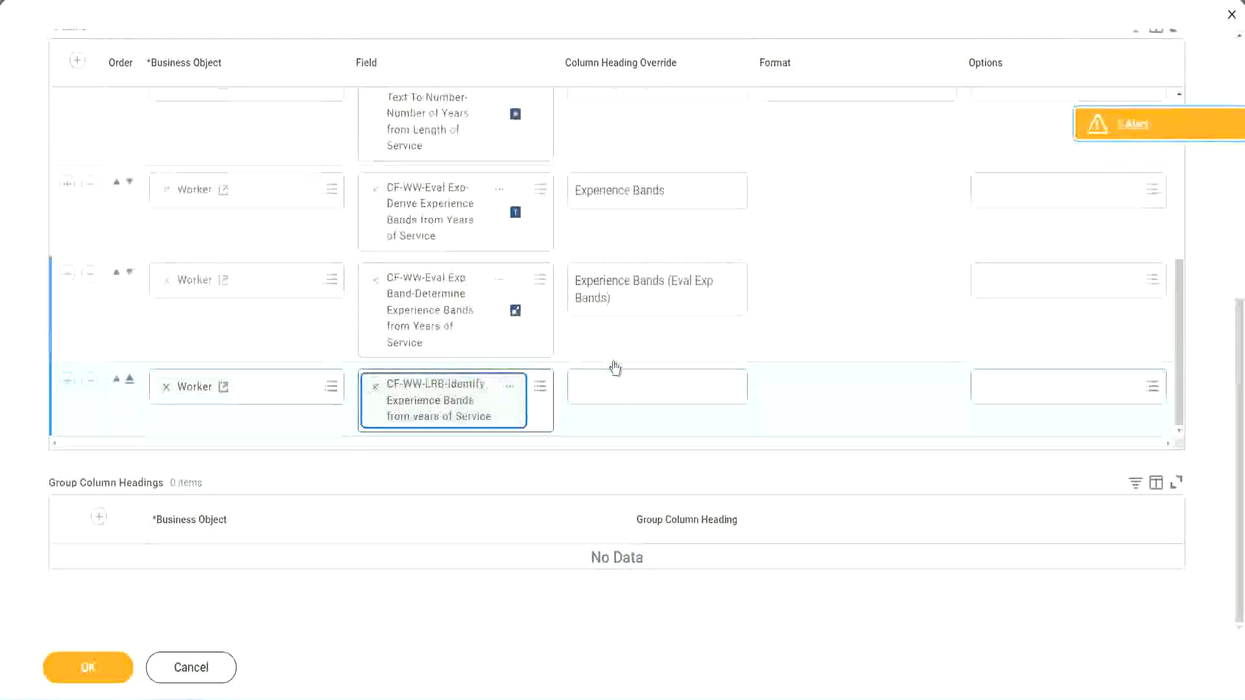
# Step: Set the new column's heading override to "Experience Bands (LRB)"
pyautogui.click(621, 379)
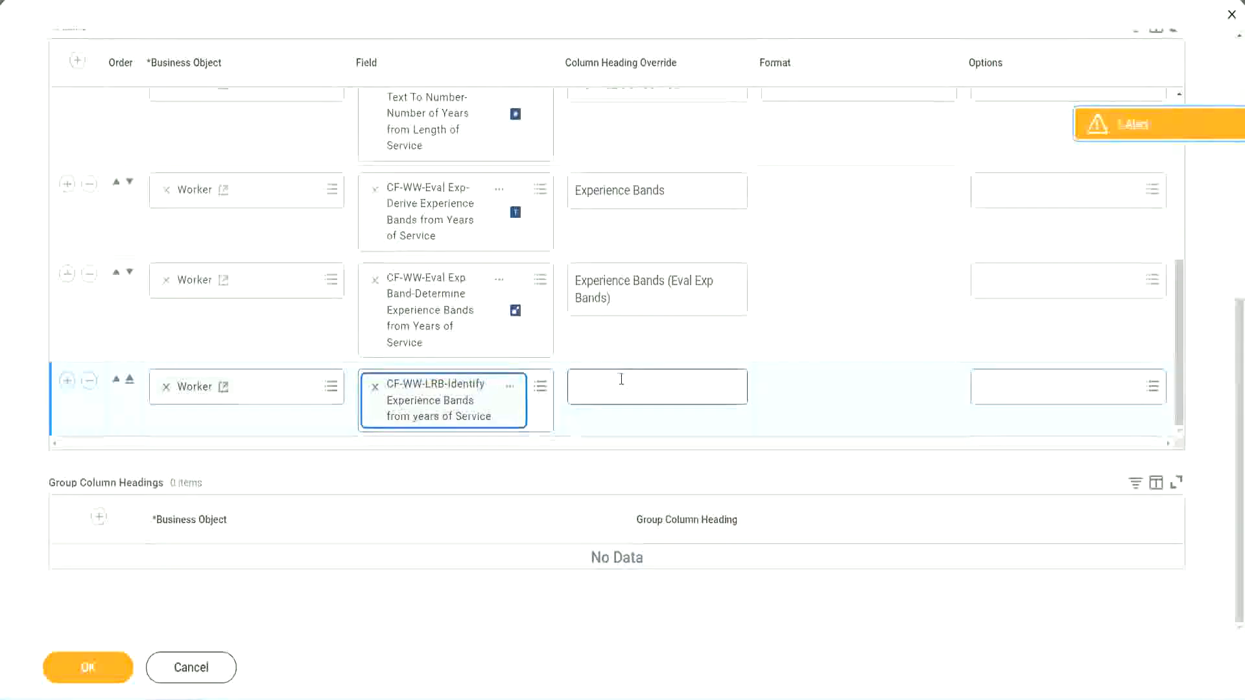
pyautogui.write('Ex')
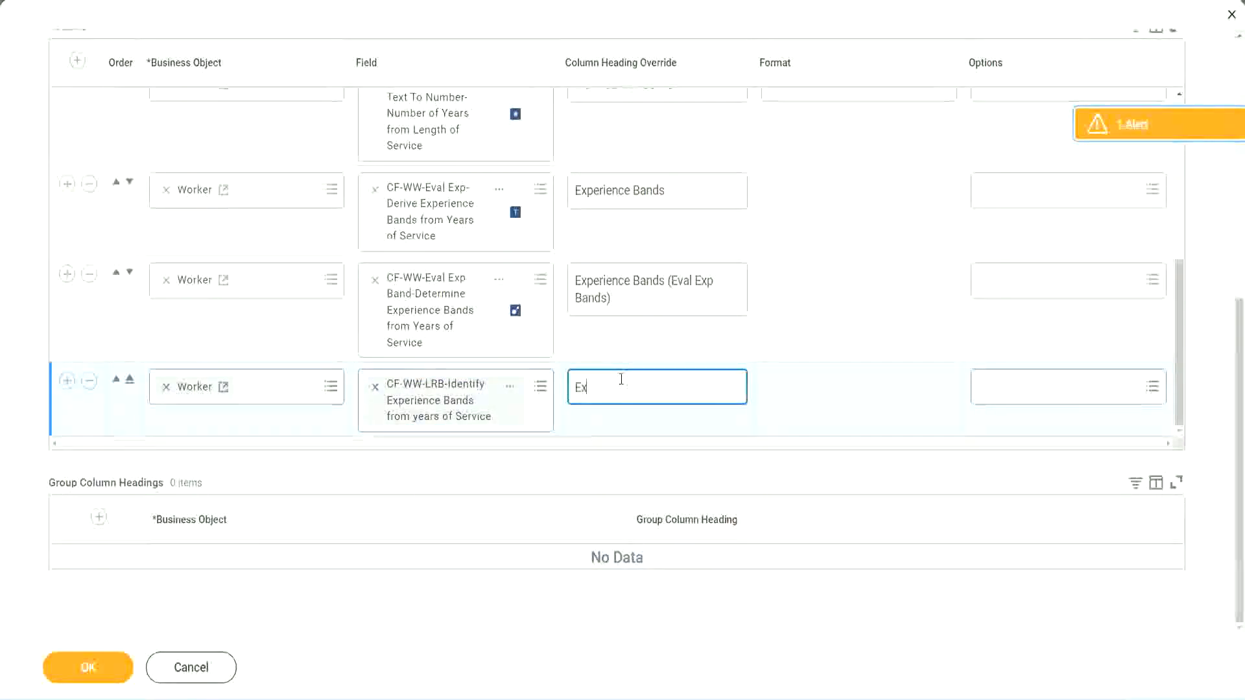
pyautogui.write('perenc')
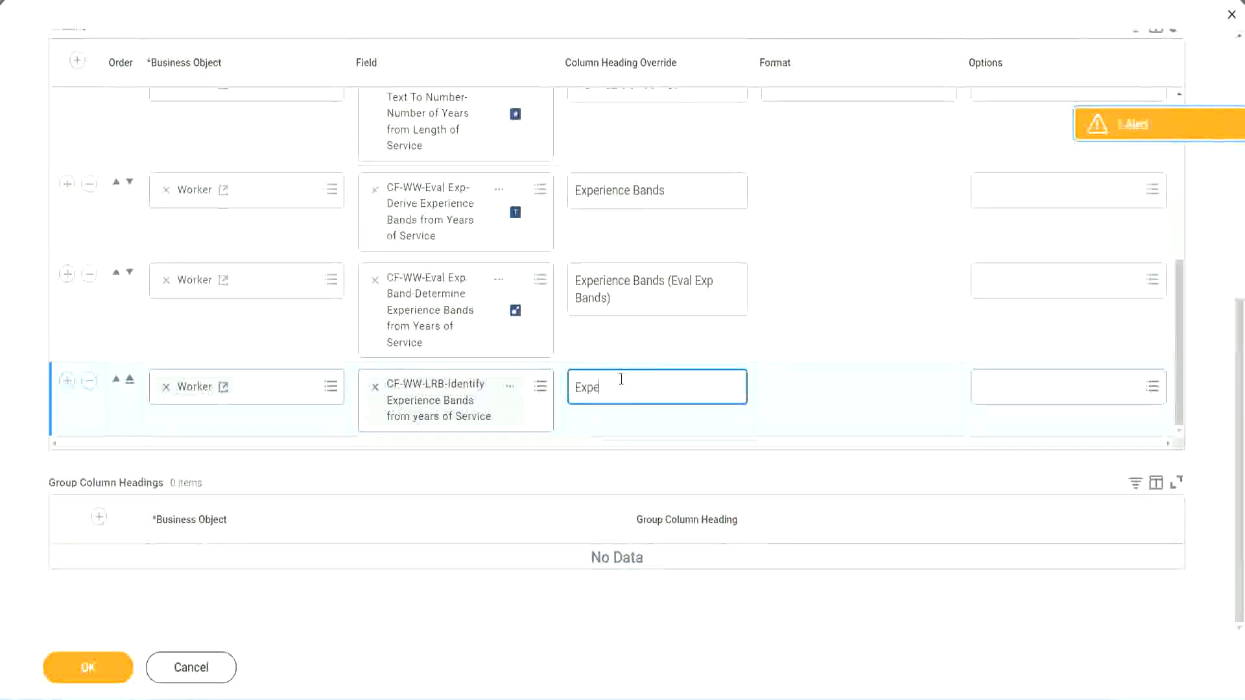
pyautogui.press('BackSpace')
pyautogui.press('BackSpace')
pyautogui.press('BackSpace')
pyautogui.press('BackSpace')
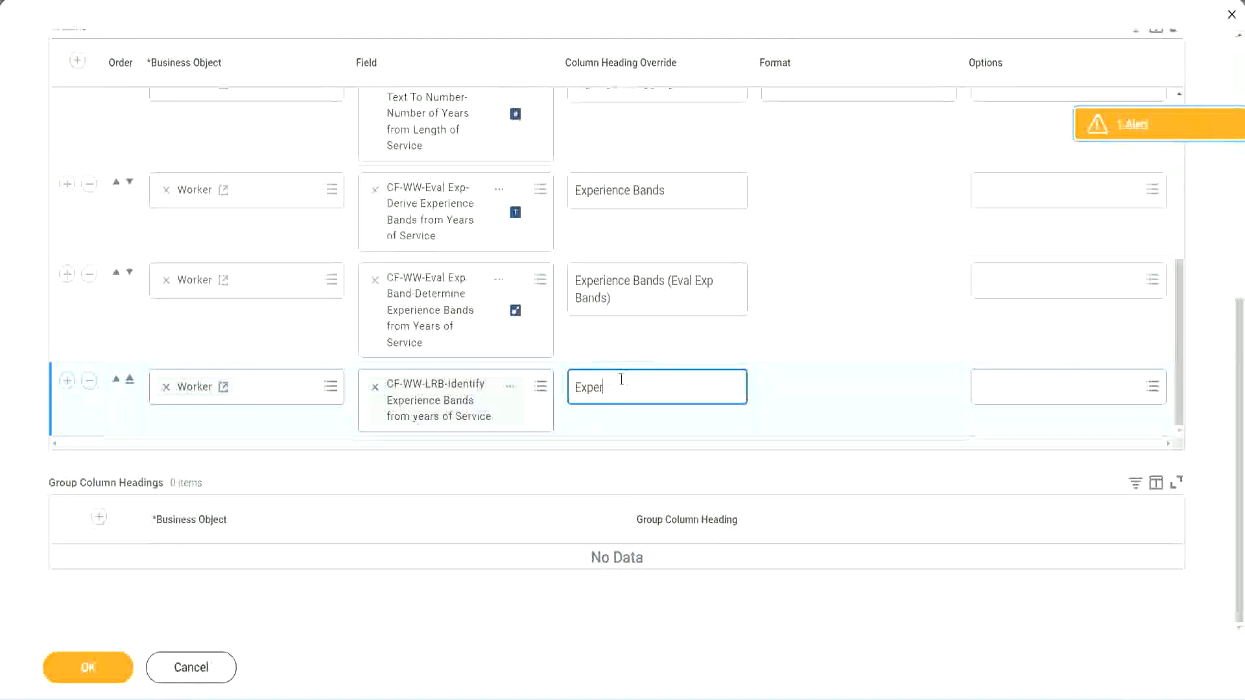
pyautogui.write('rience Bands (LRB)')
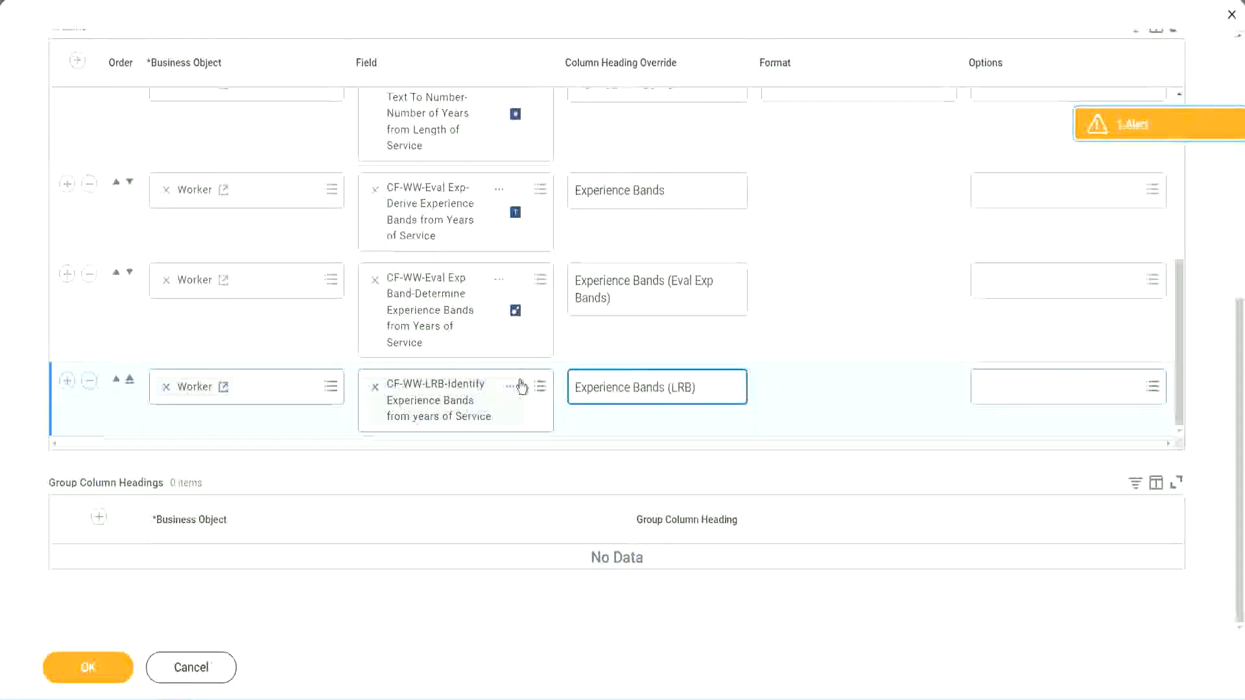
# Step: Save the report changes and run WW Employee Details with the worker type, employee type and contingent worker type prompts left blank
pyautogui.click(89, 668)
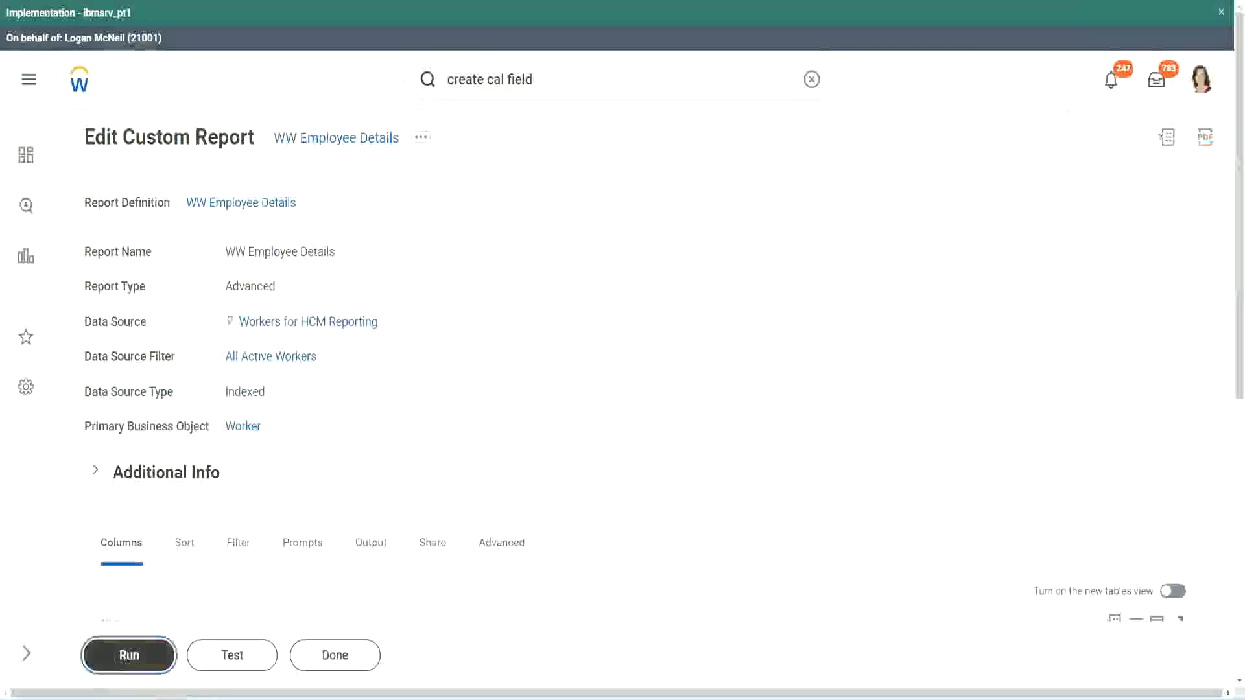
pyautogui.click(124, 656)
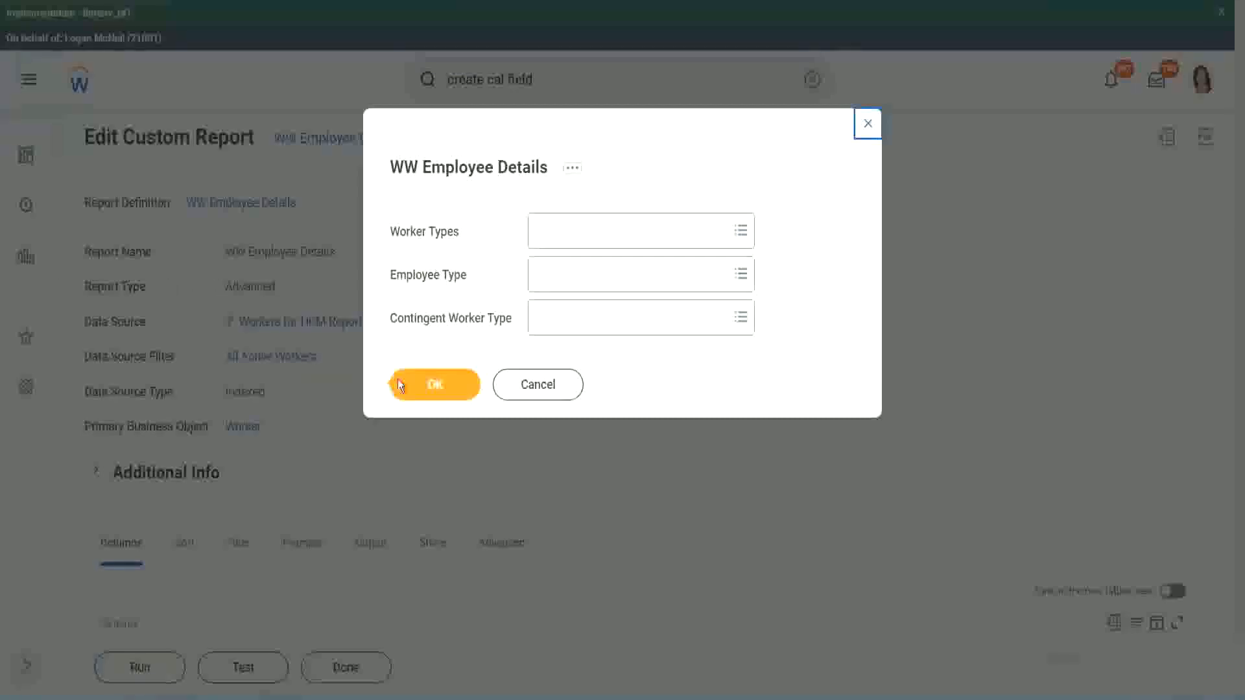
pyautogui.click(442, 388)
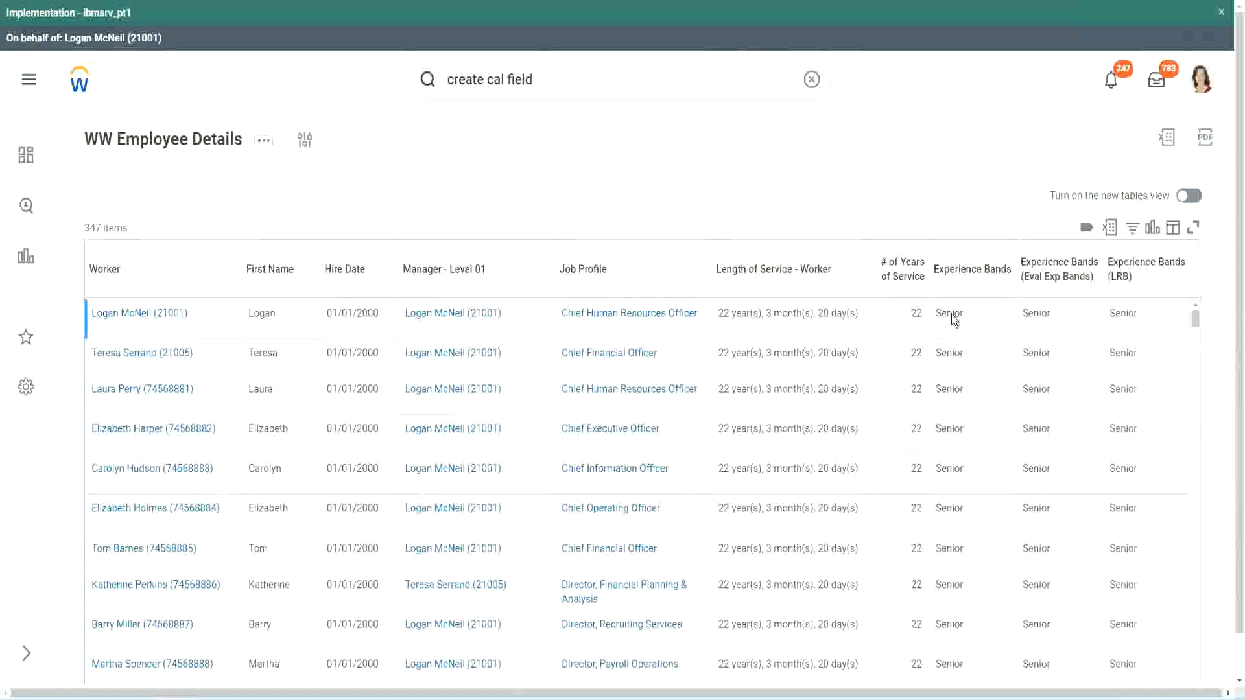
# Step: Compare the Experience Bands, Experience Bands (Eval Exp Bands) and Experience Bands (LRB) values across the workers in the report output
pyautogui.doubleClick(952, 314)
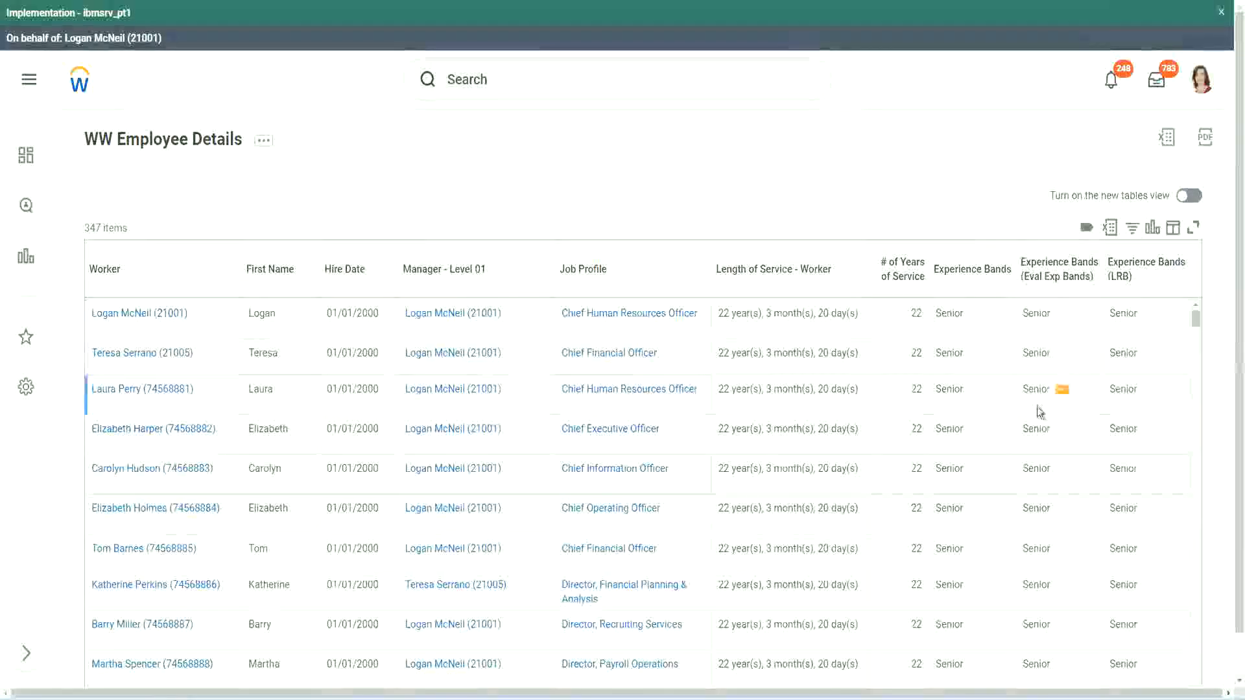
pyautogui.scroll(-10, 1036, 407)
pyautogui.scroll(-3, 1029, 438)
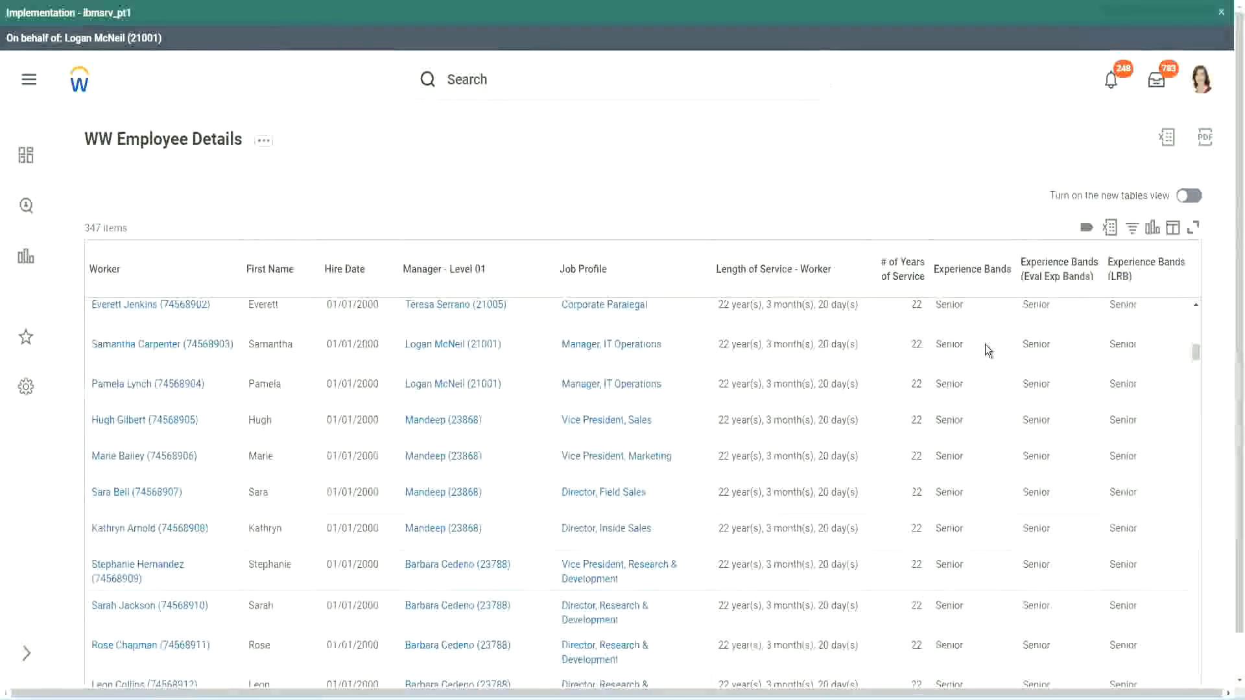
pyautogui.scroll(-3, 975, 526)
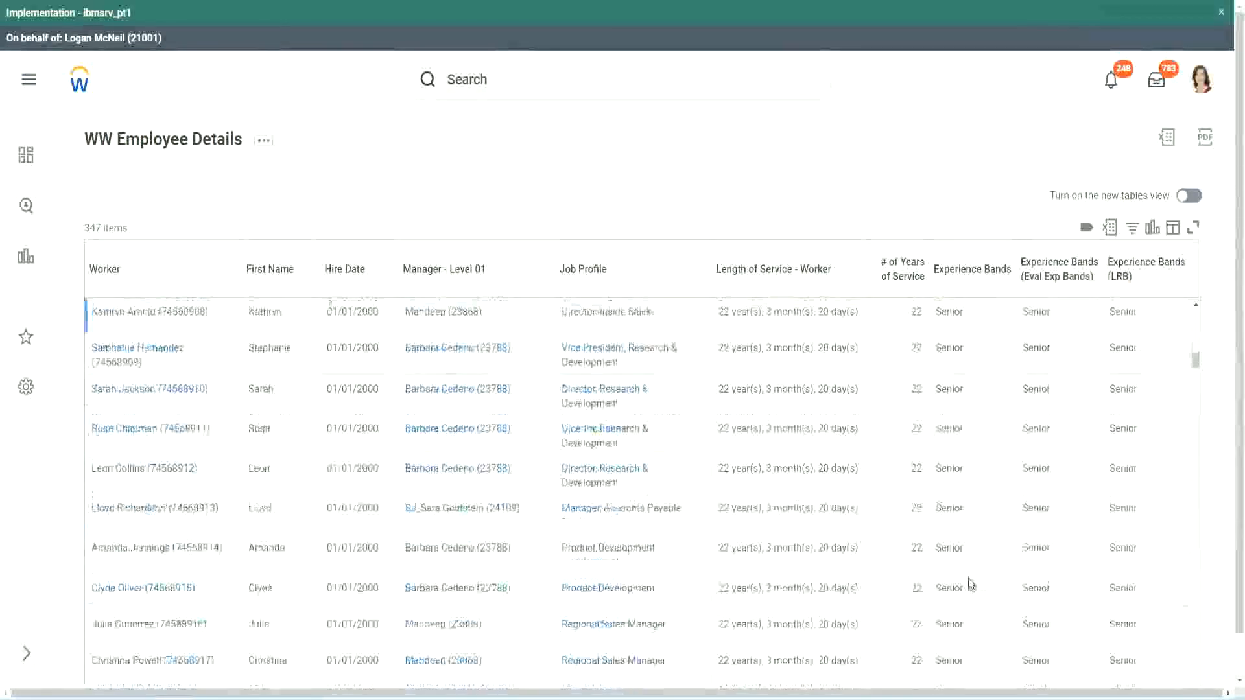
pyautogui.scroll(-1, 974, 463)
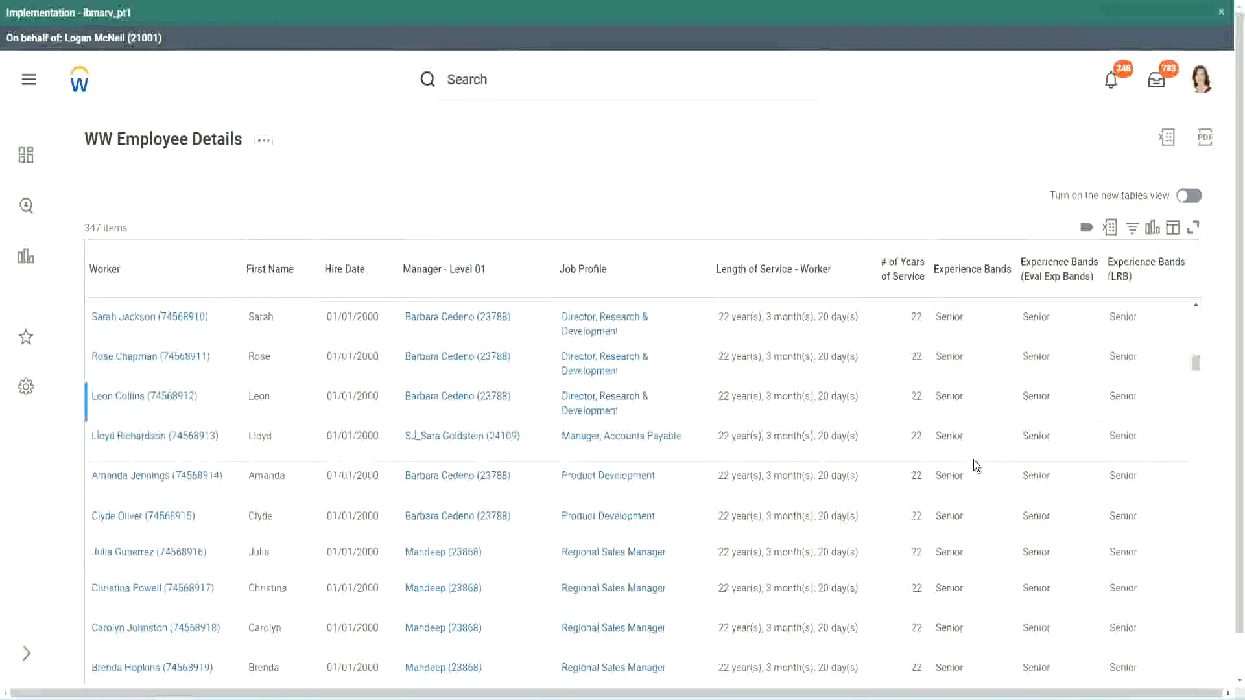